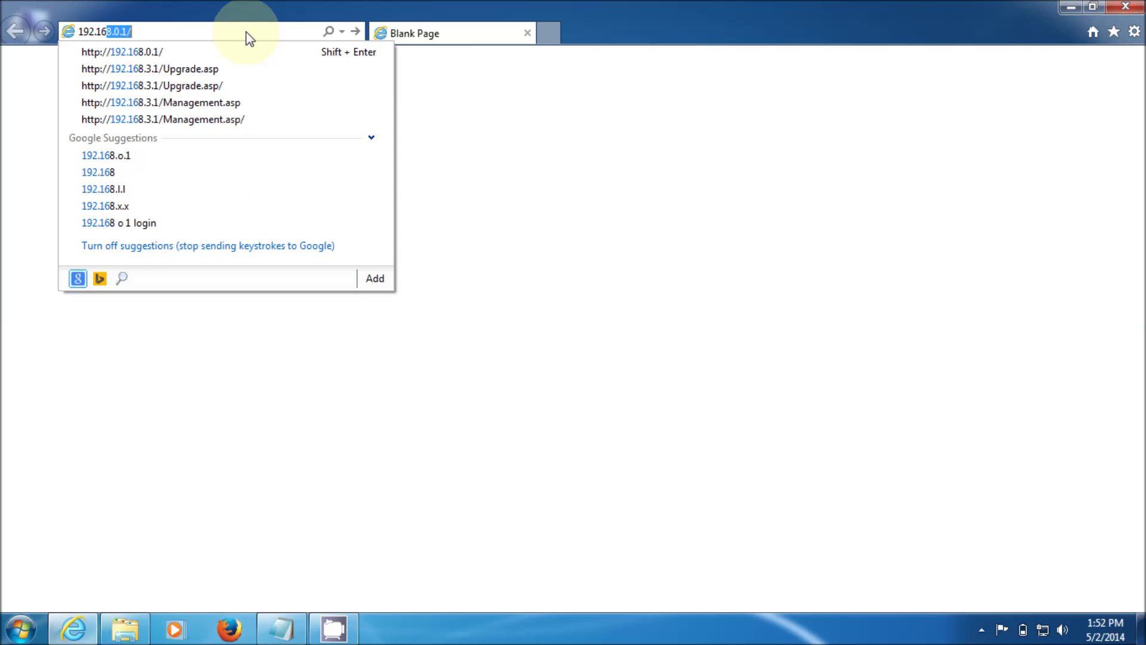
Go to 192.168.0.1 and log in to the router with the admin account's user name and password.
key("BackSpace")
key("BackSpace")
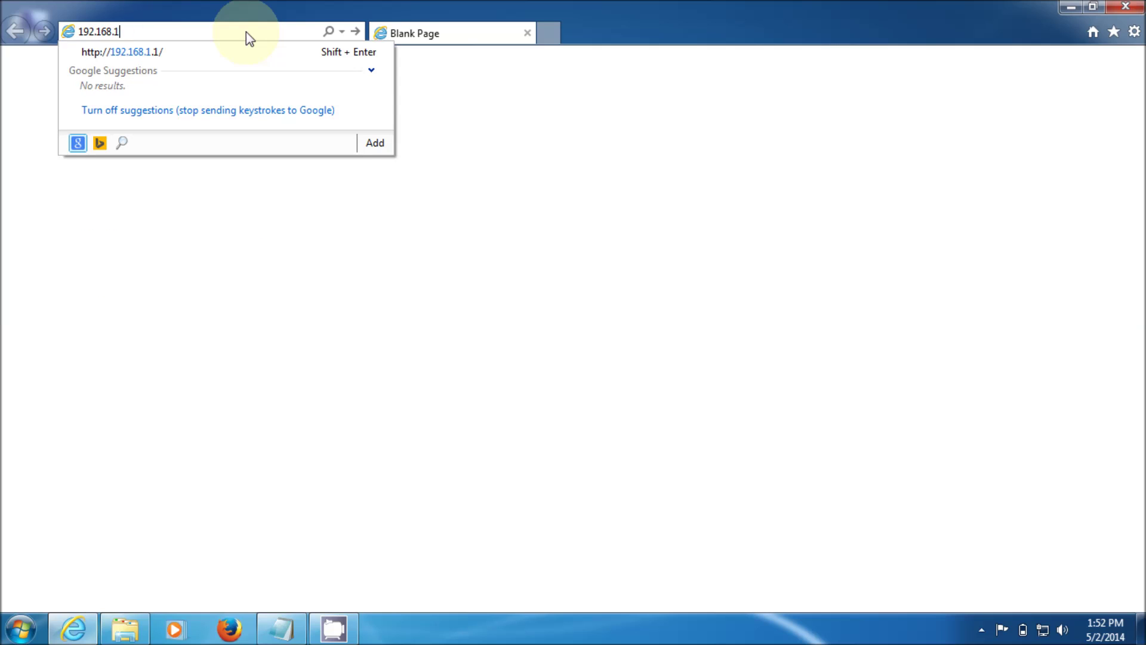
type("0")
key("BackSpace")
key("BackSpace")
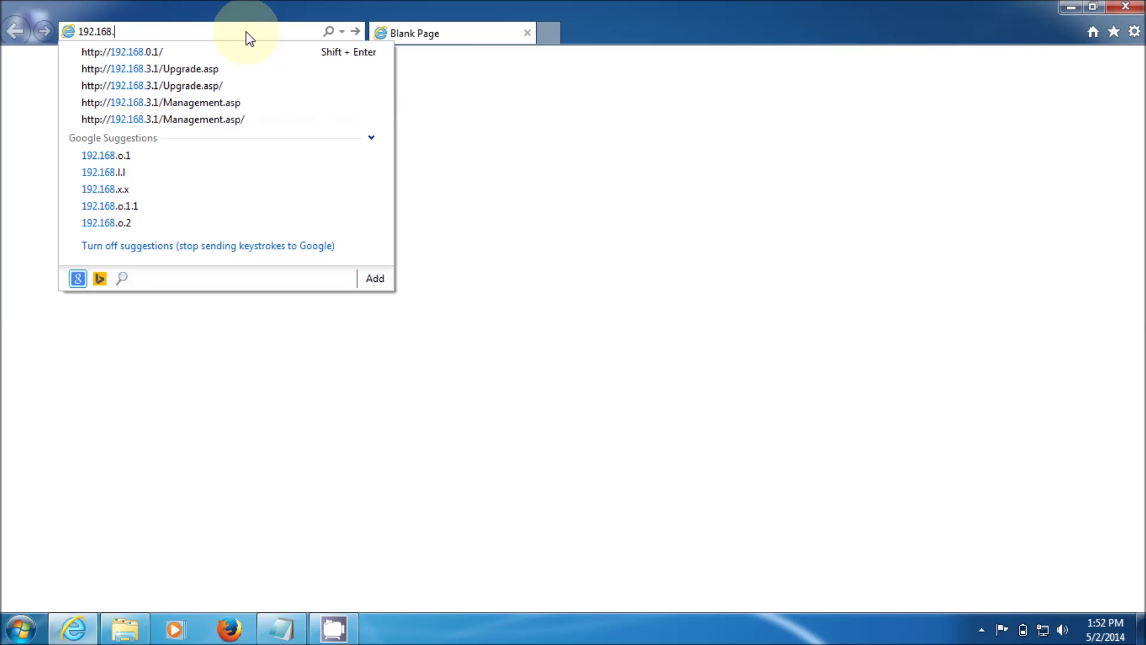
type("0.1/")
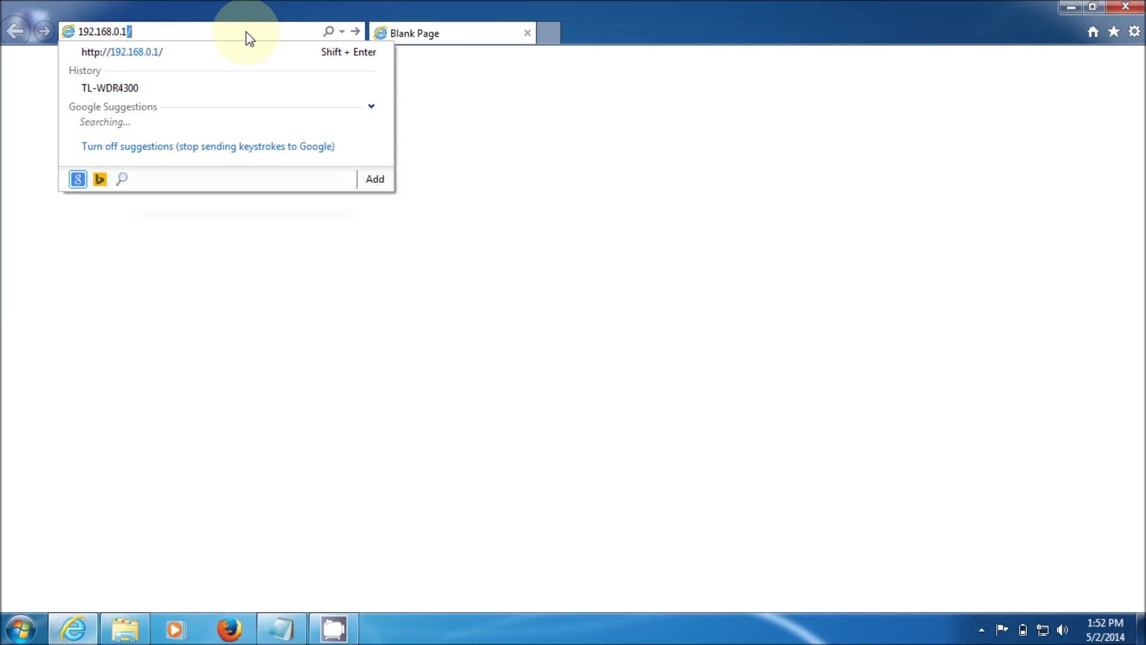
key("Return")
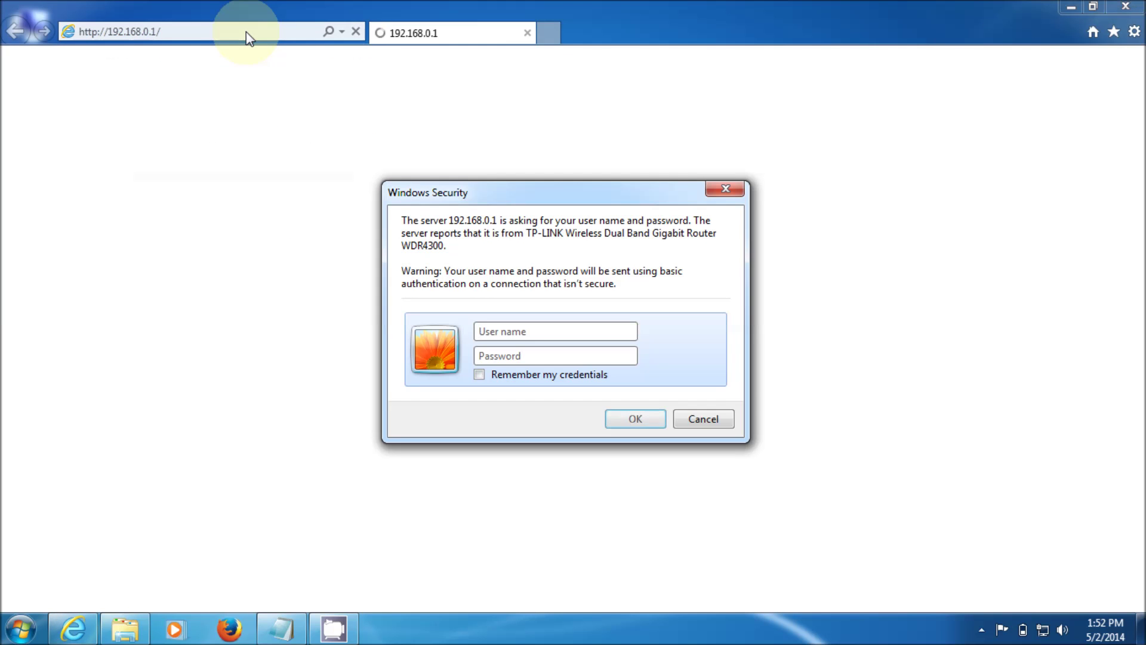
type("admin")
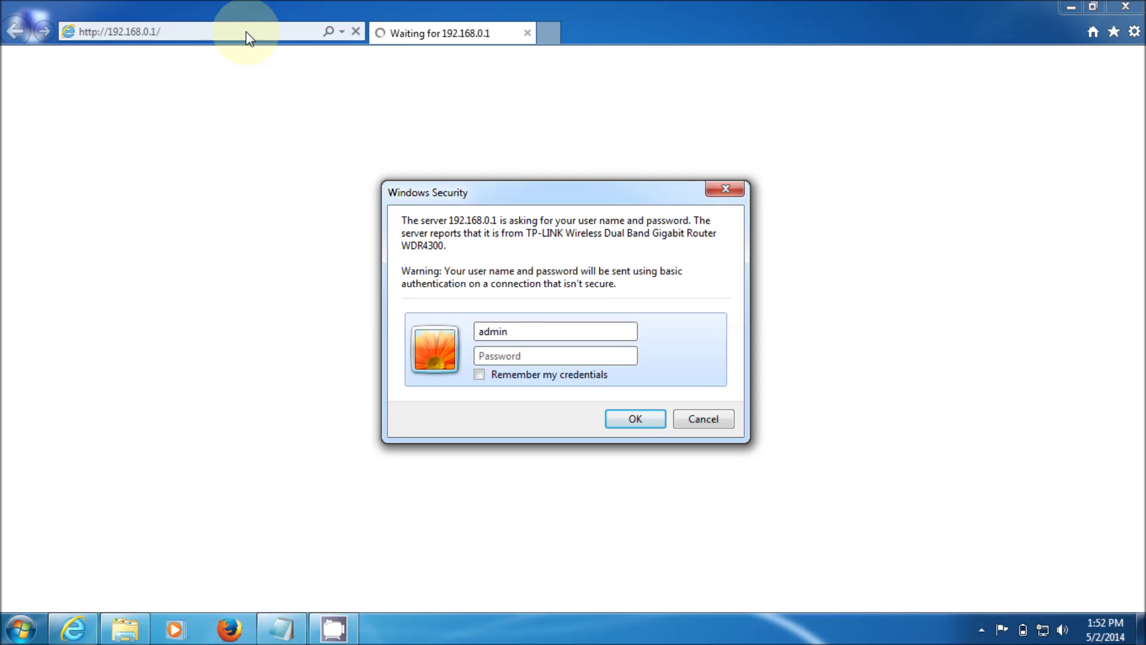
key("Tab")
type("admin")
key("Return")
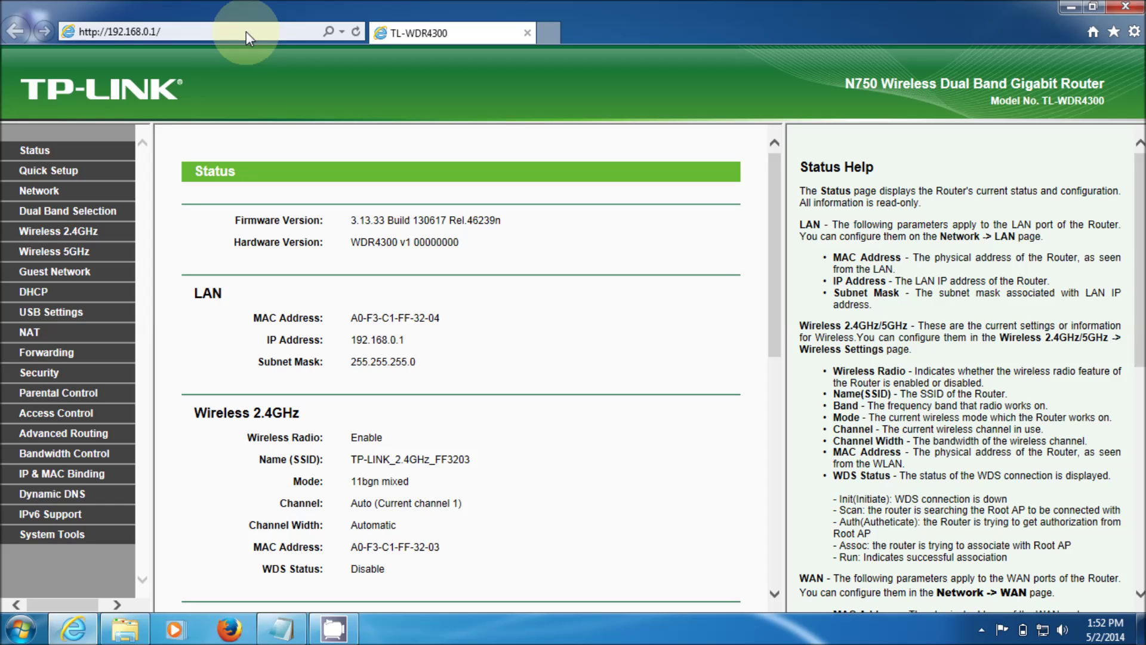
Eject the USB disk from Storage Sharing, confirming the eject and the unplug notice.
left_click(62, 318)
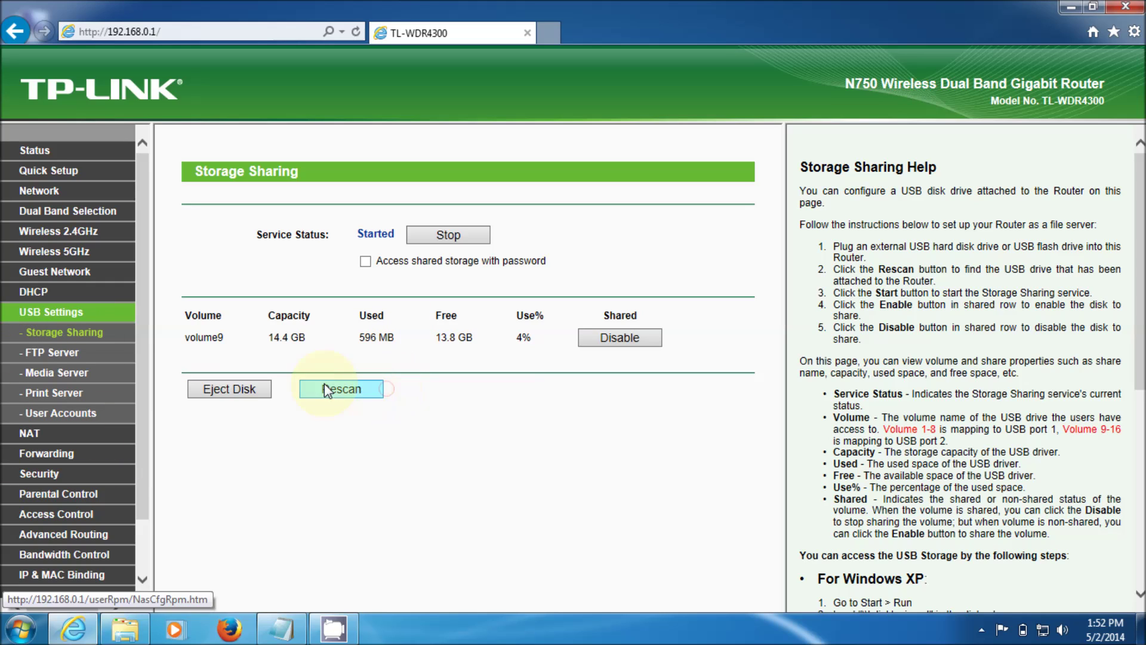
left_click(246, 394)
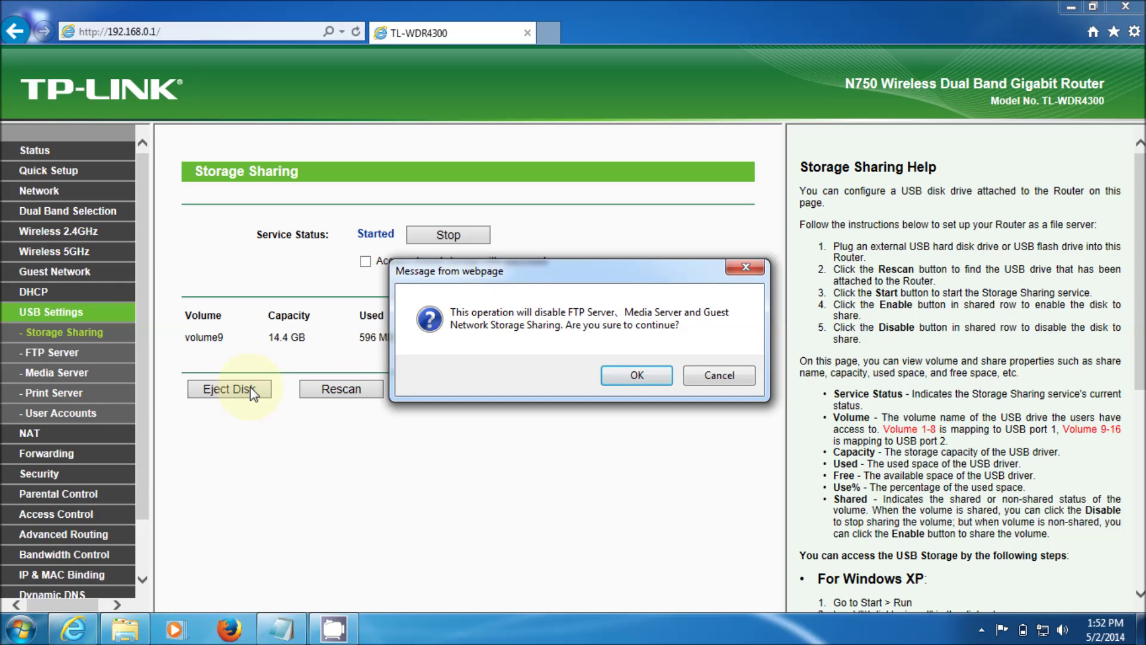
left_click(606, 373)
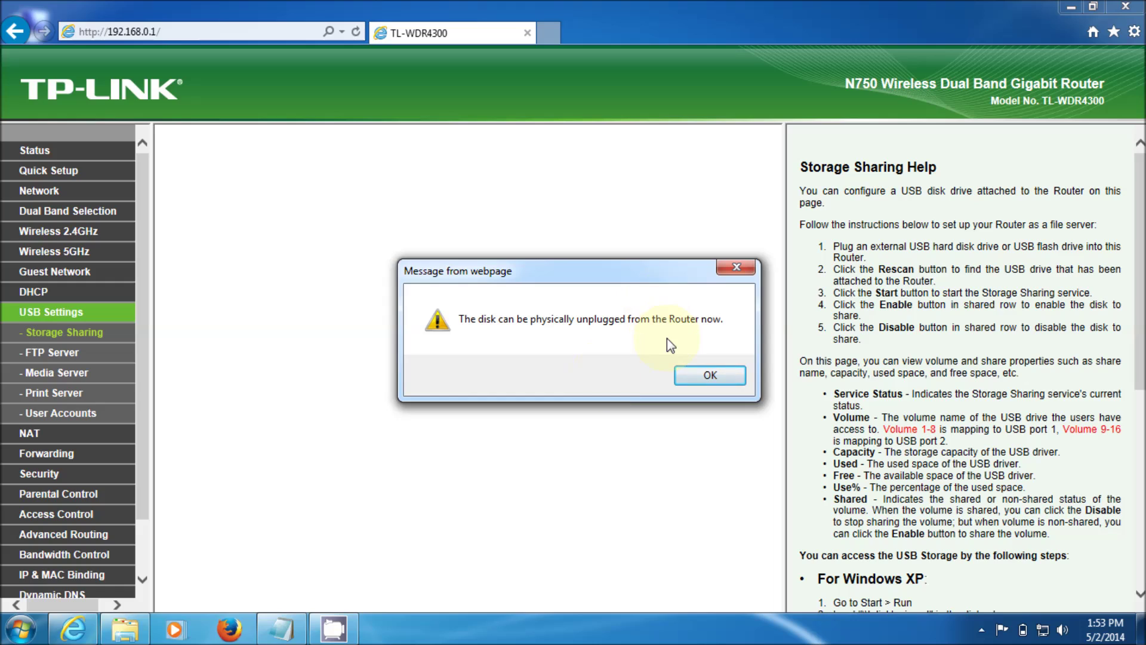
left_click(686, 375)
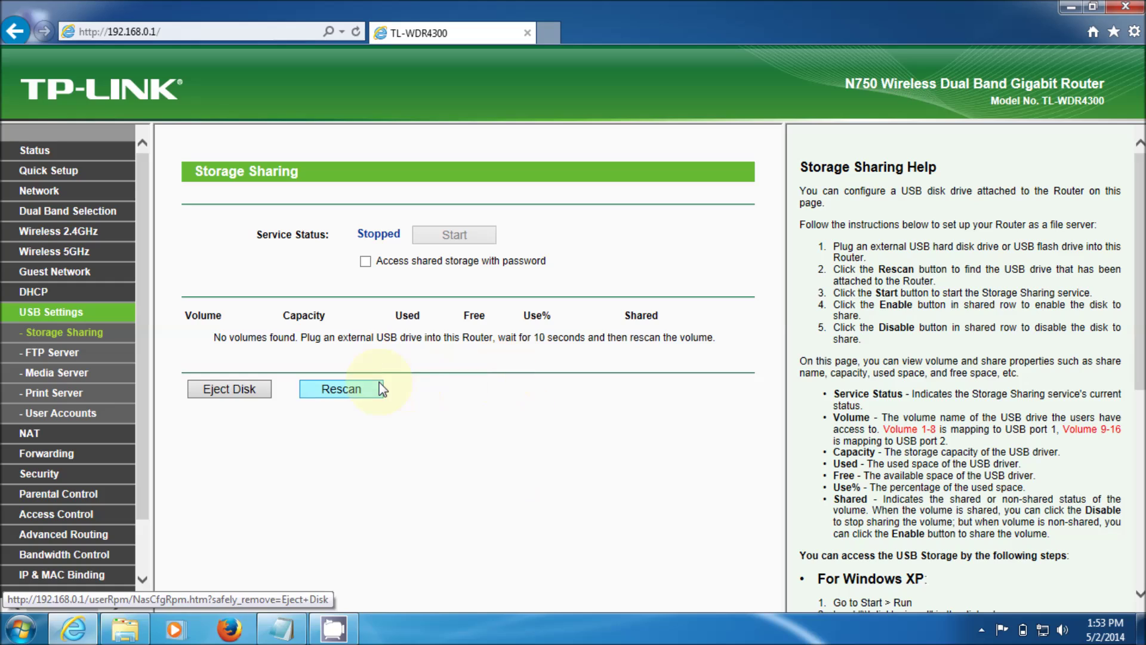
Rescan until volume9 (14.4 GB) appears, then start the storage sharing service.
left_click(362, 389)
left_click(361, 389)
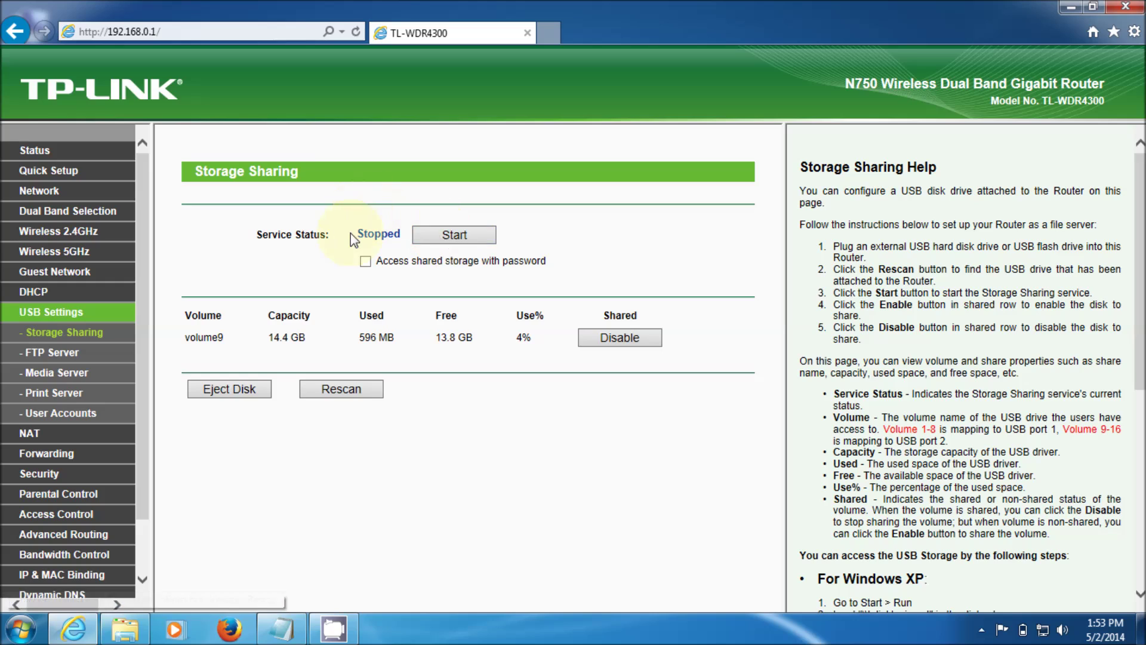
left_click(452, 235)
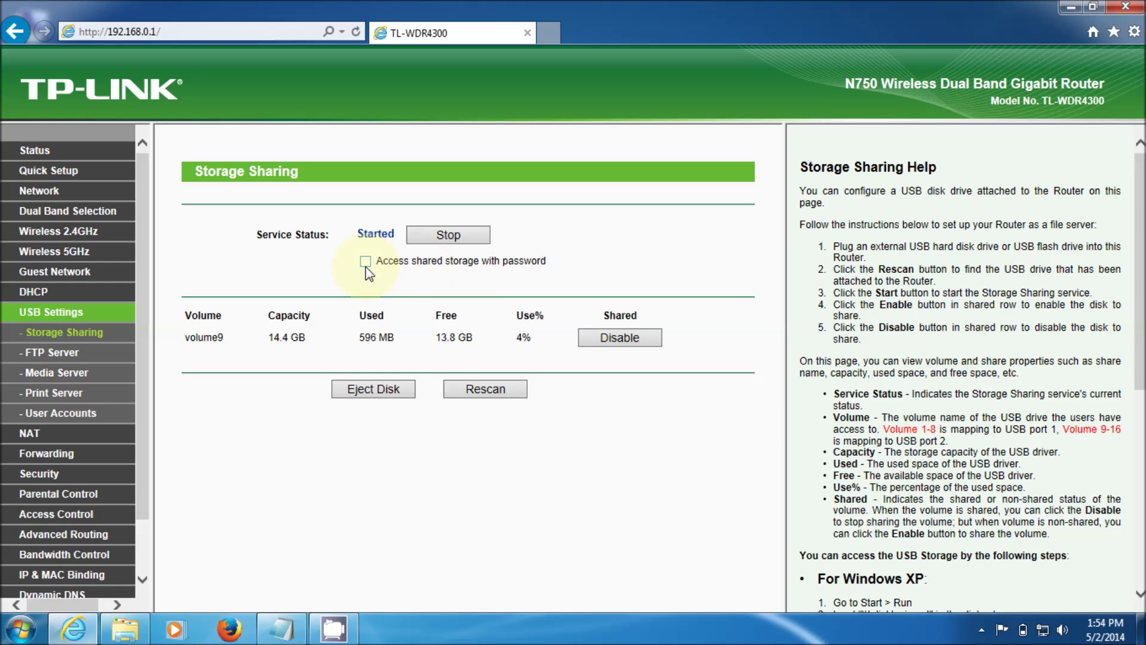
Review User Accounts, then enable 'Access shared storage with password' on the Storage Sharing page.
left_click(81, 422)
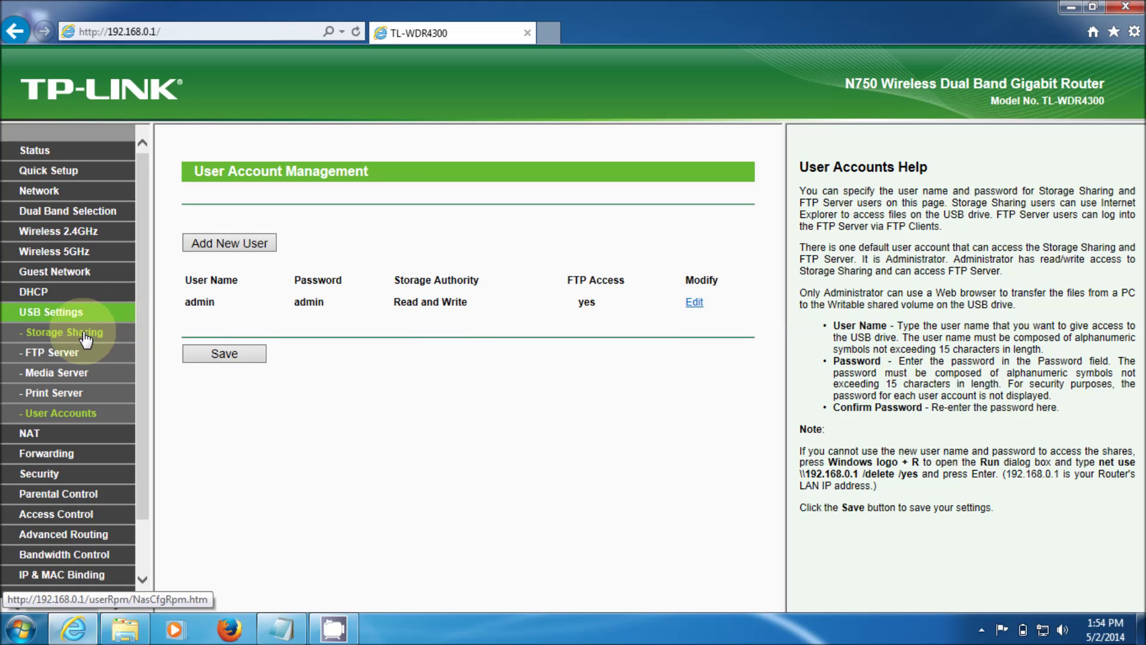
left_click(82, 312)
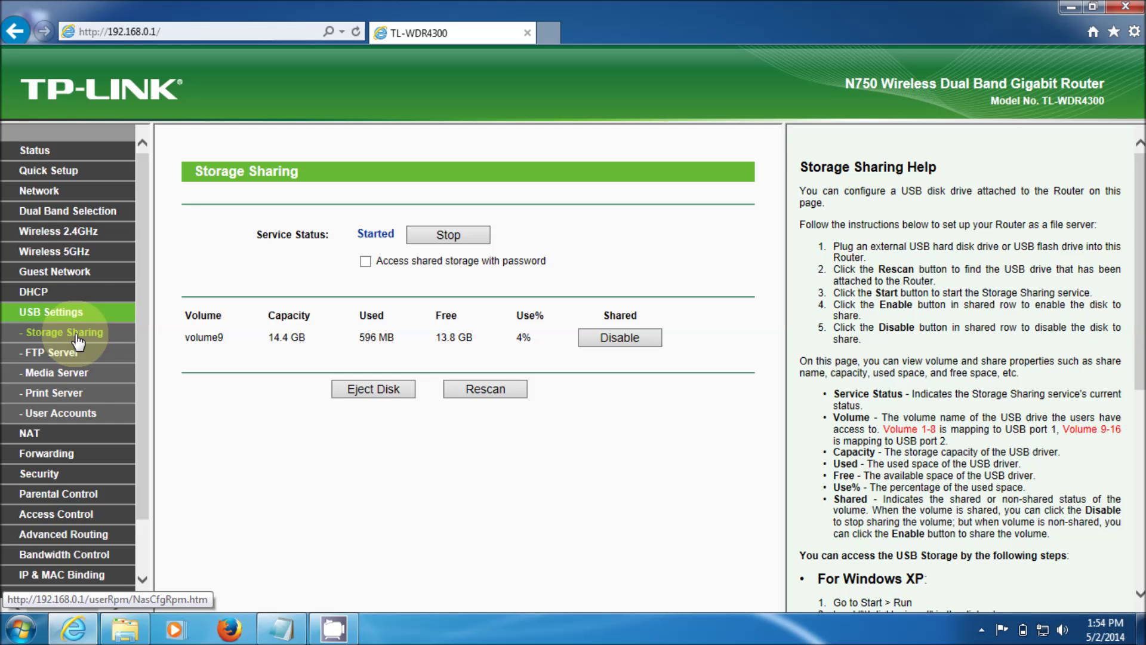
left_click(77, 338)
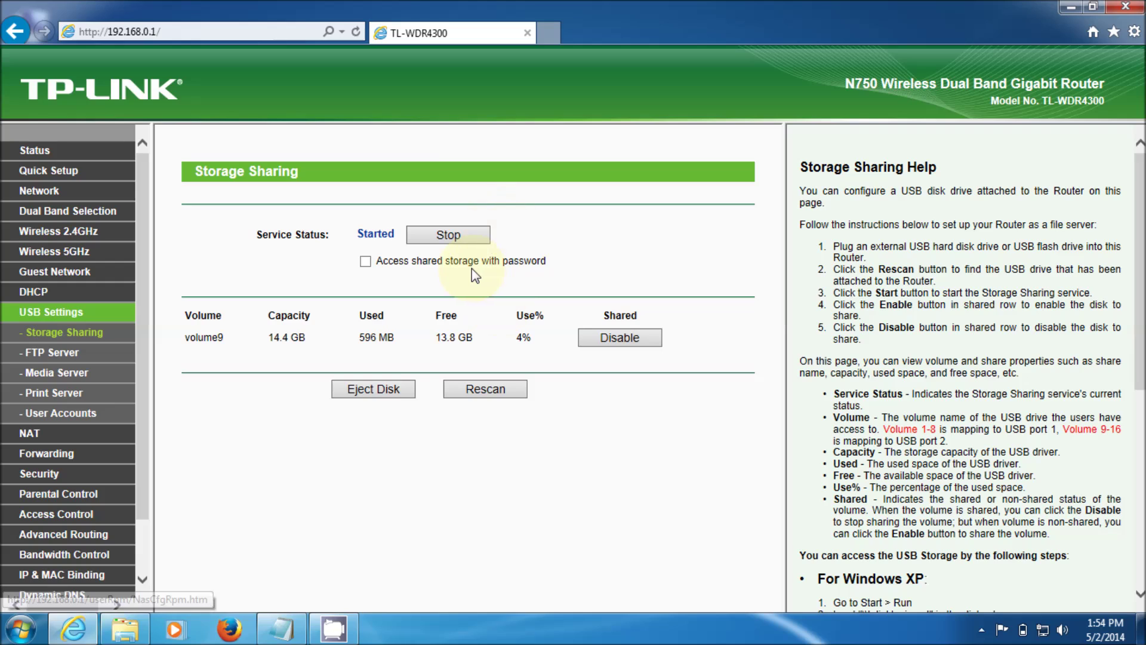
left_click(365, 261)
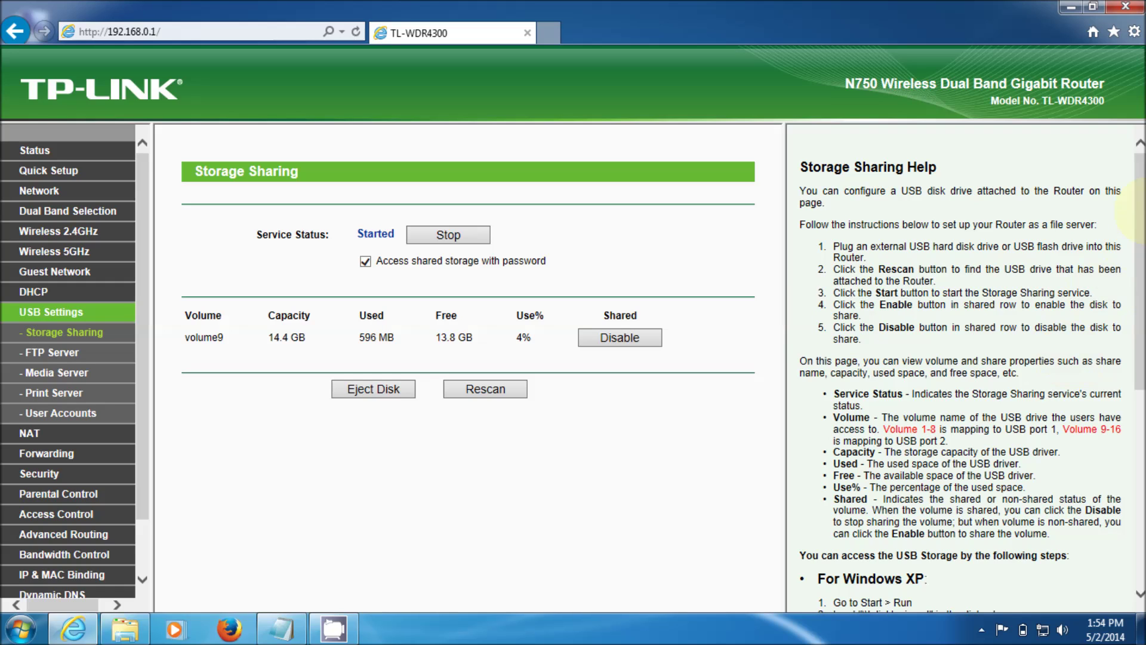
left_click_drag(1137, 215, 1136, 347)
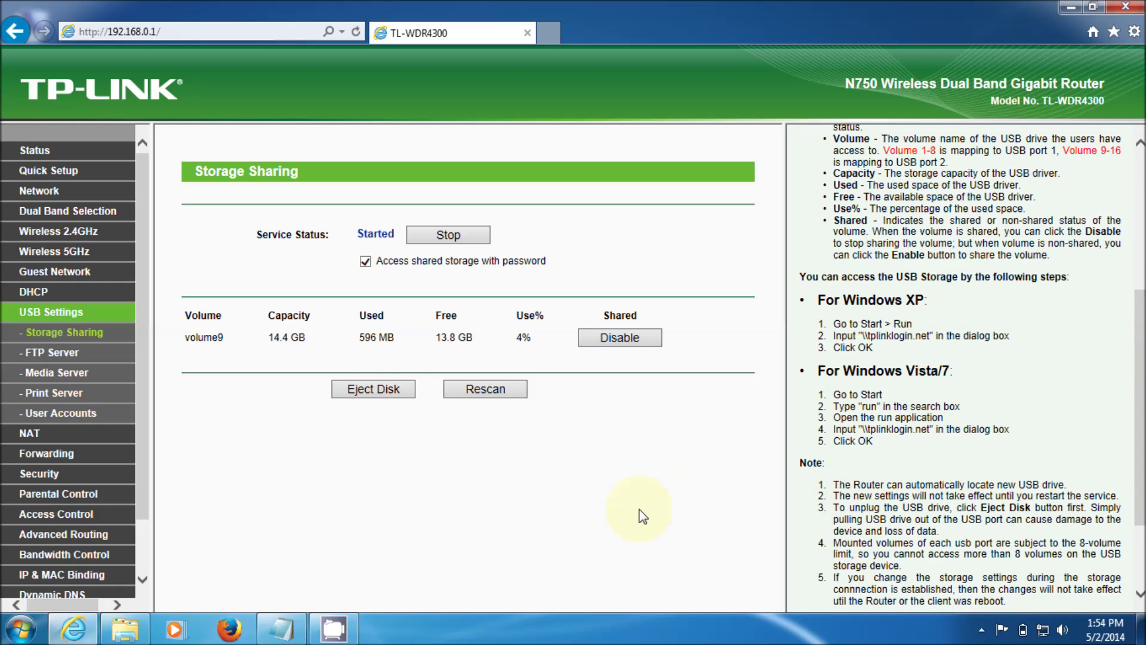
Search the Start menu for 'run' and launch the Run dialog.
left_click(30, 624)
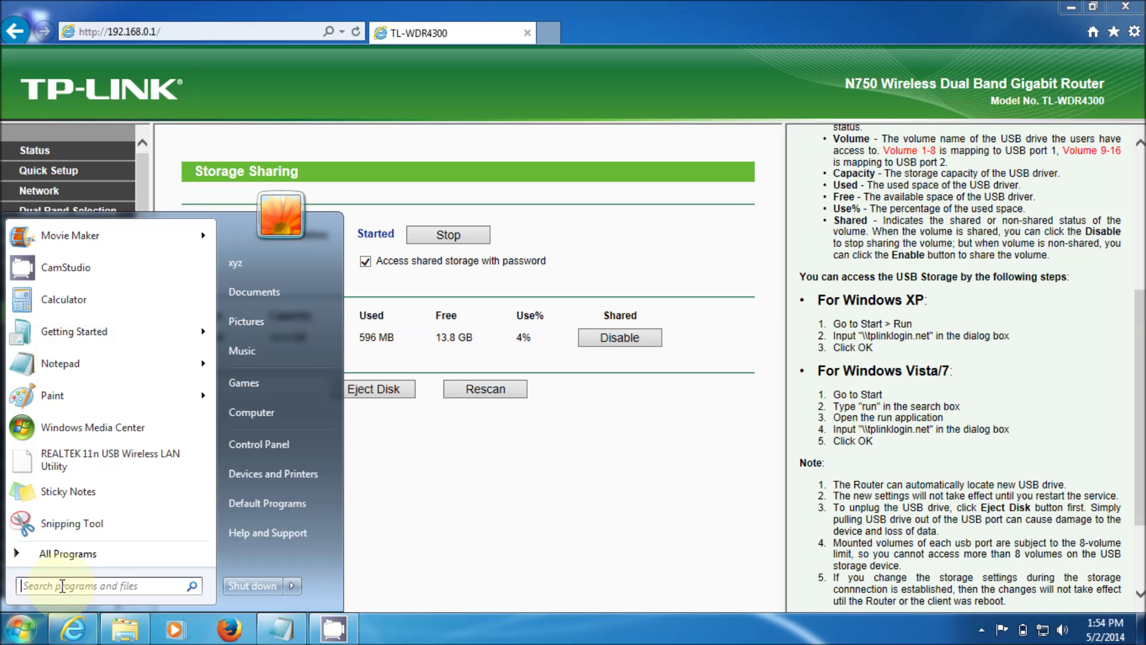
left_click(63, 585)
type("r")
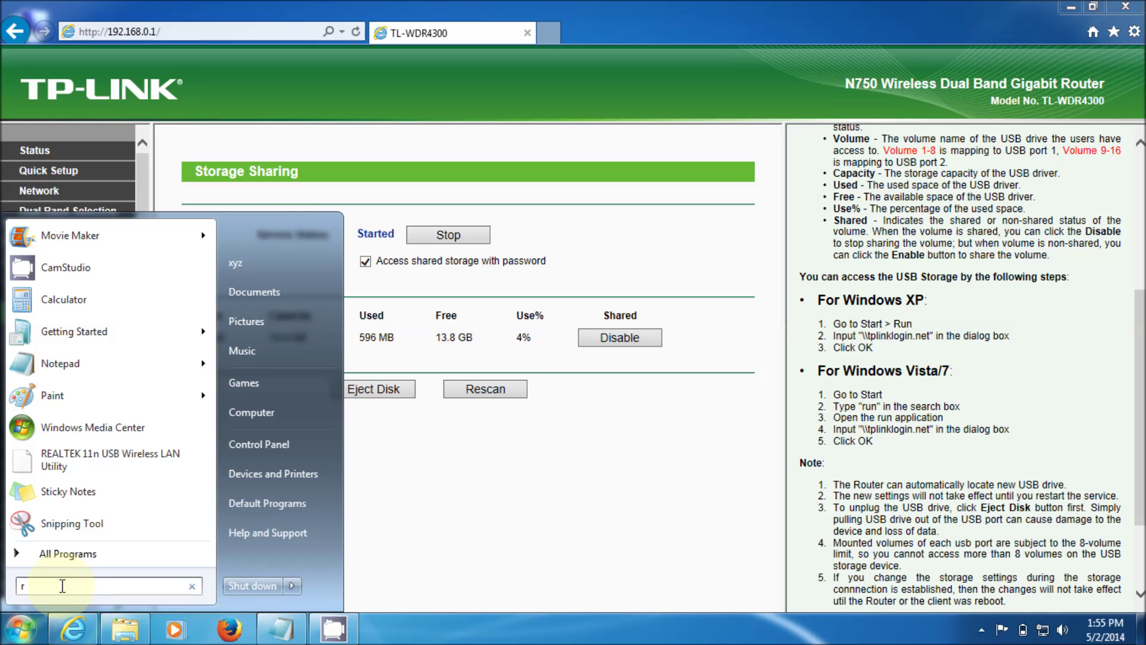
type("un")
key("Return")
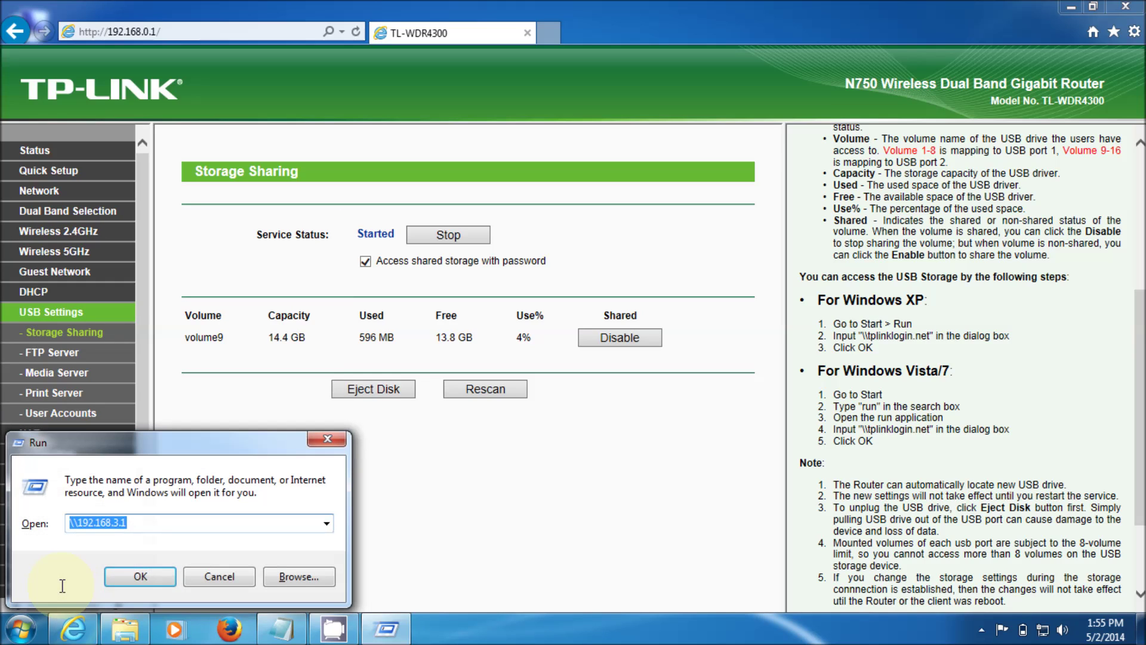
Replace the old address with \\tplinklogin.net and run it.
key("End")
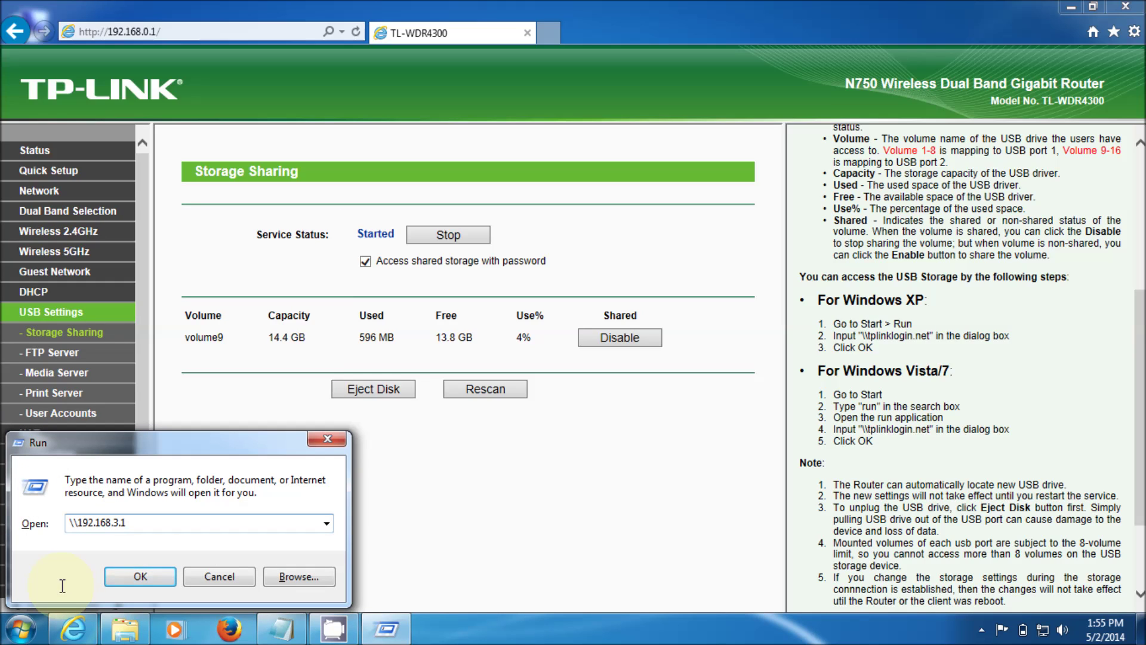
key("BackSpace")
key("BackSpace")
key("BackSpace")
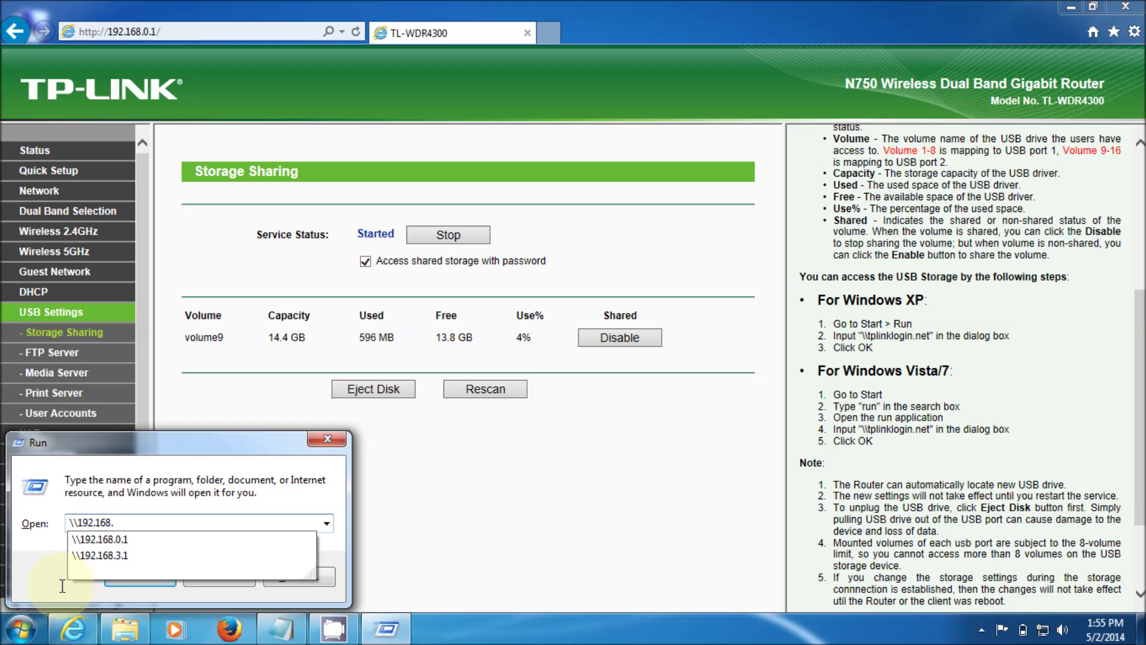
key("BackSpace")
key("BackSpace")
key("BackSpace")
key("BackSpace")
key("BackSpace")
key("BackSpace")
key("BackSpace")
key("BackSpace")
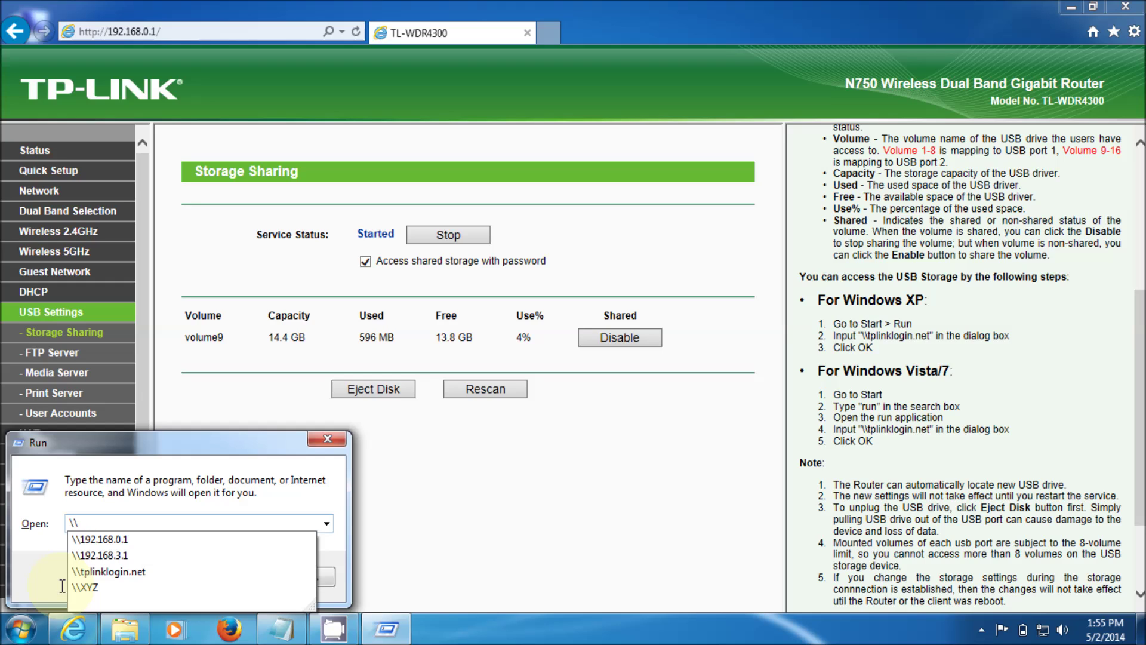
left_click(100, 572)
left_click(142, 578)
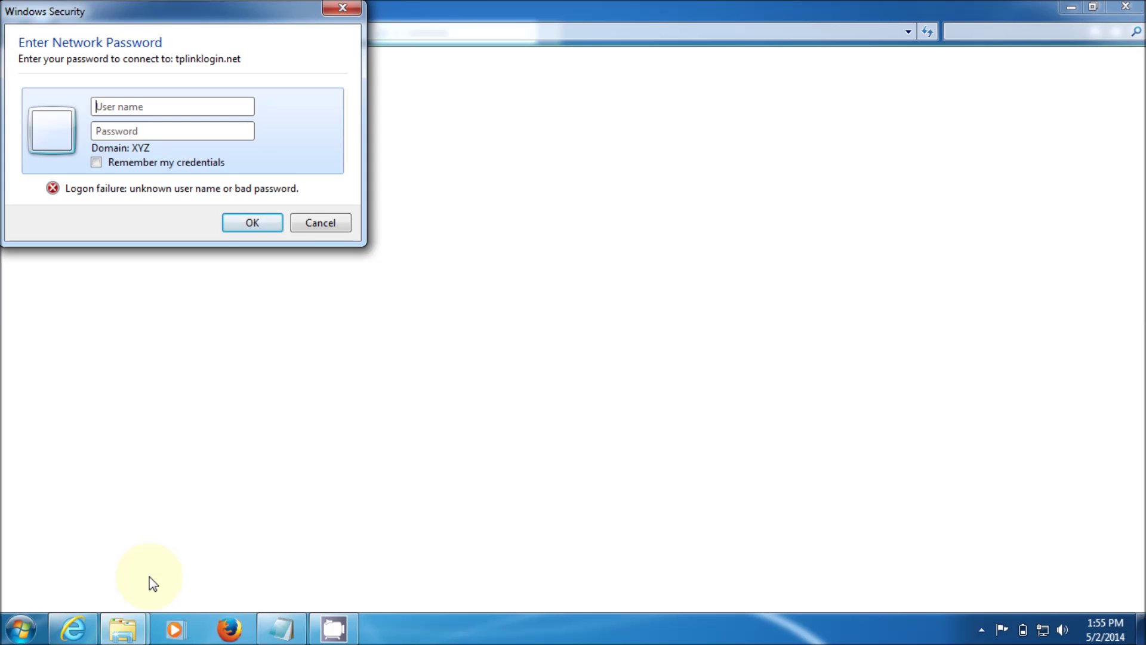
Enter the router's network user name and password to open the tplinklogin.net location.
type("adminadmin")
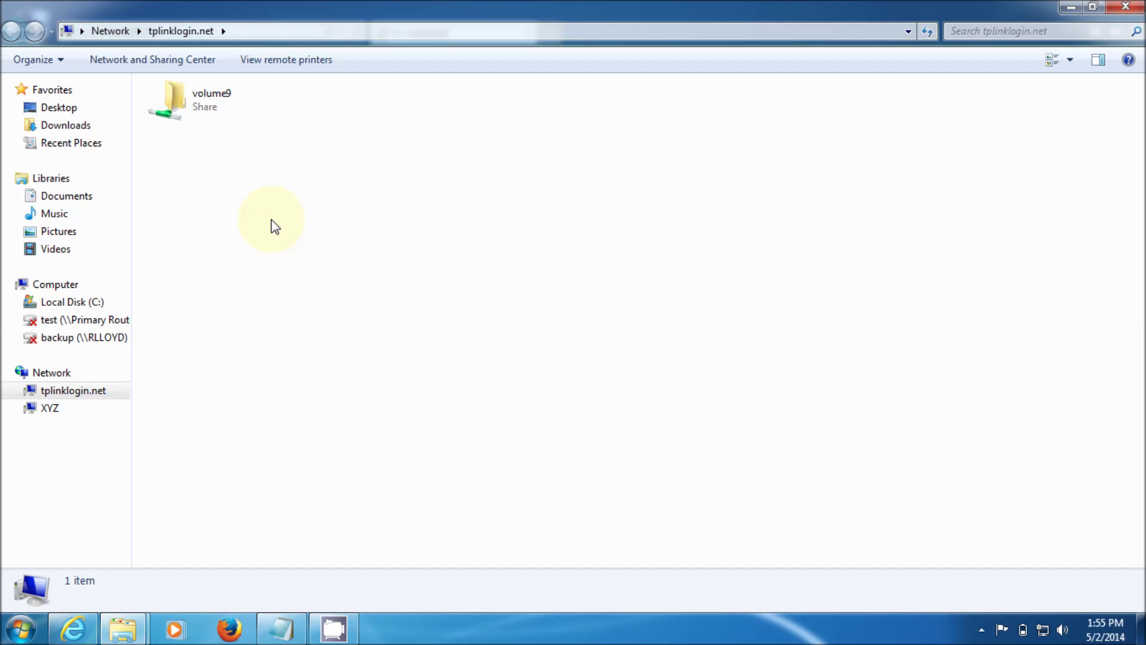
Open the volume9 share and its hbcd folder, then go back up to the router's shares.
double_click(213, 106)
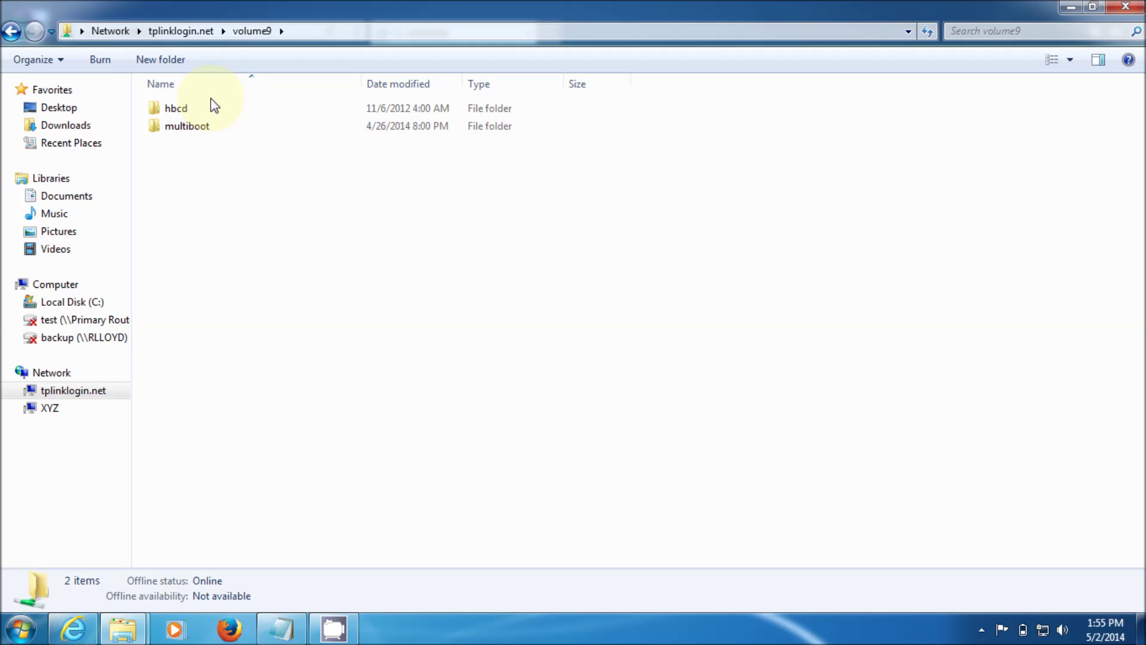
double_click(177, 108)
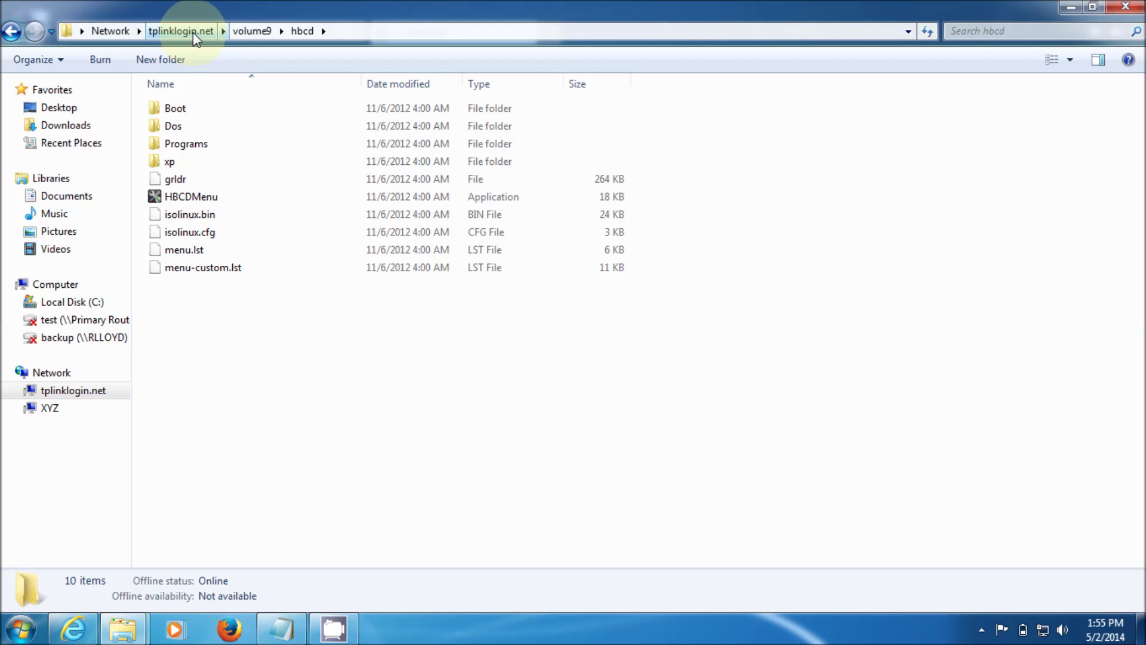
left_click(252, 31)
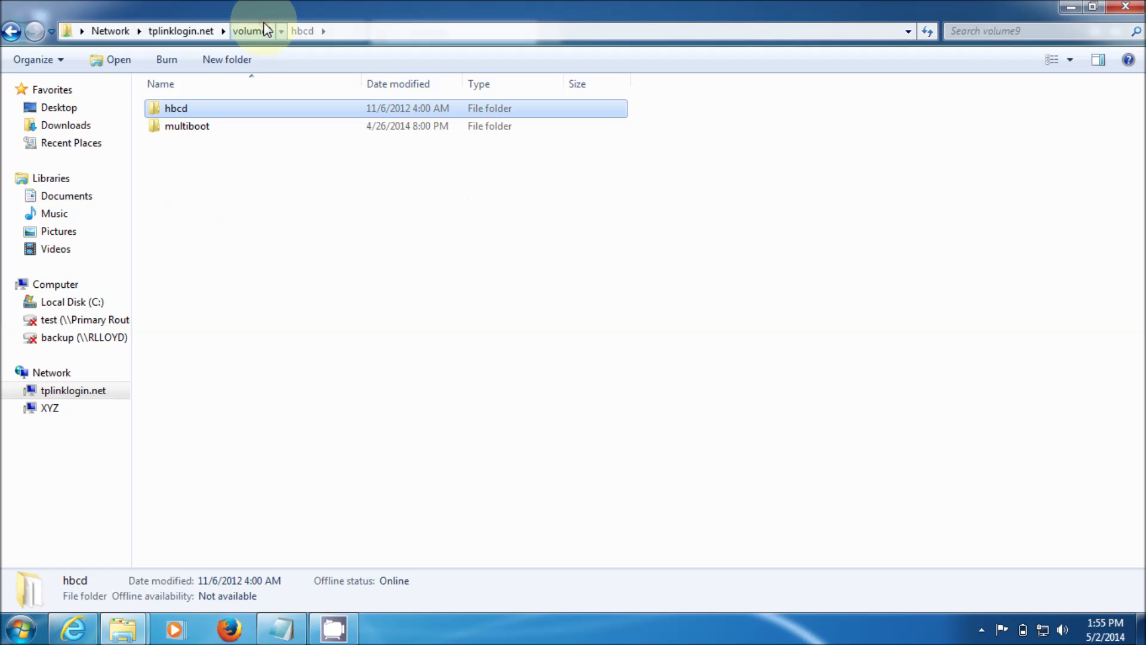
left_click(174, 31)
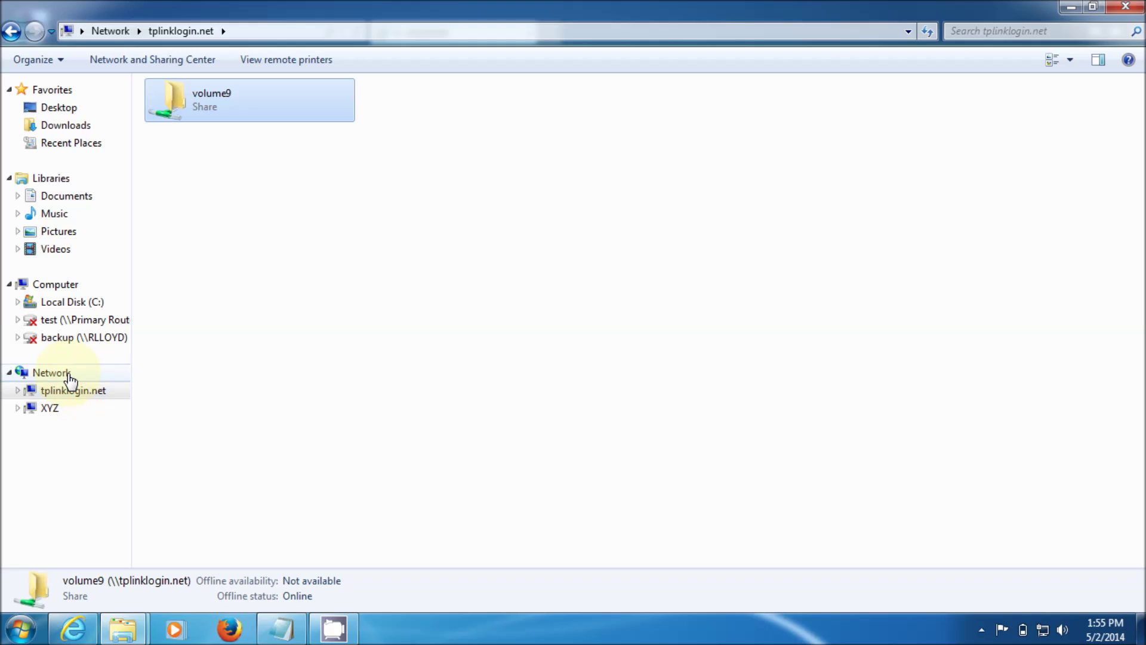
Expand tplinklogin.net and volume9 in the navigation pane and bring up volume9's context menu.
left_click(95, 399)
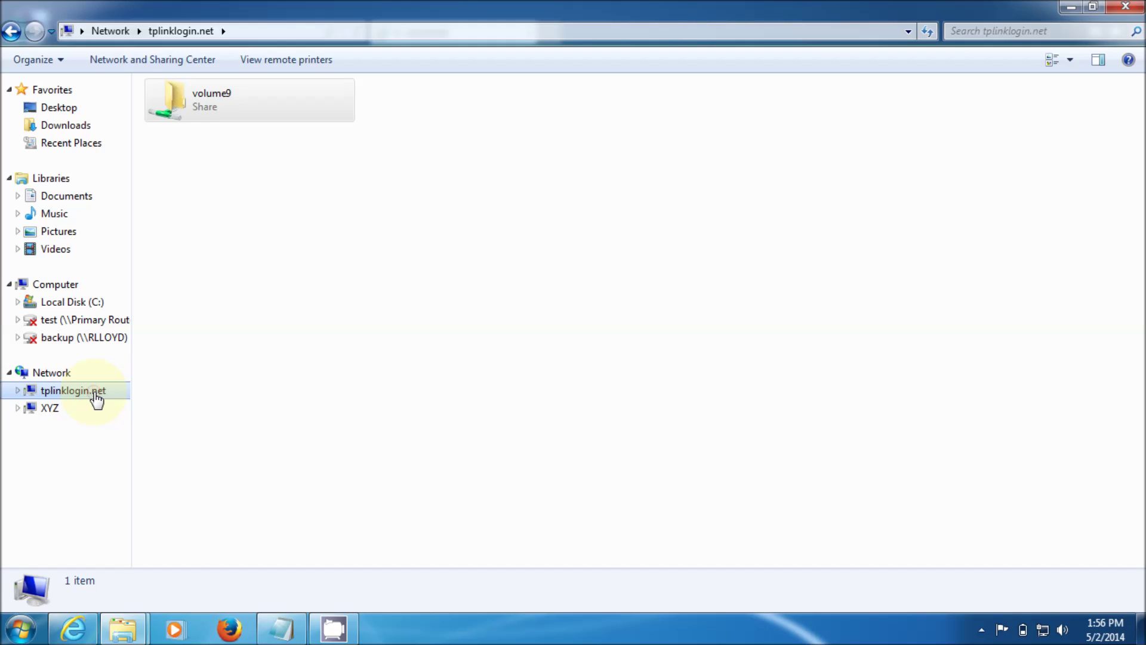
left_click(19, 391)
left_click(61, 409)
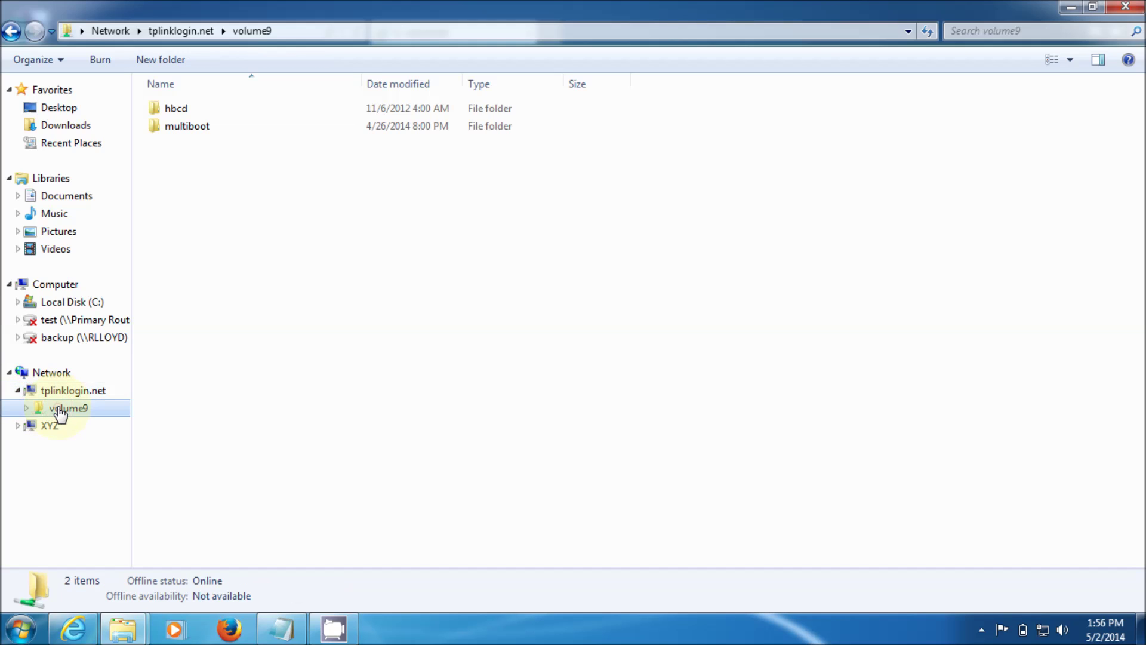
left_click(26, 408)
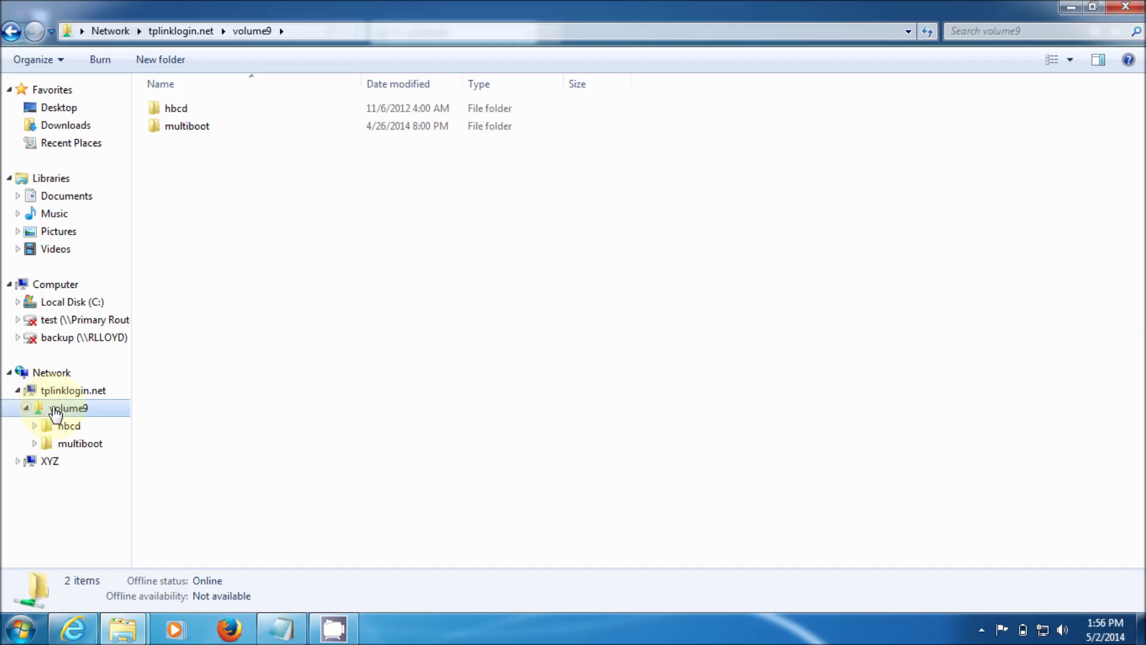
left_click(68, 426)
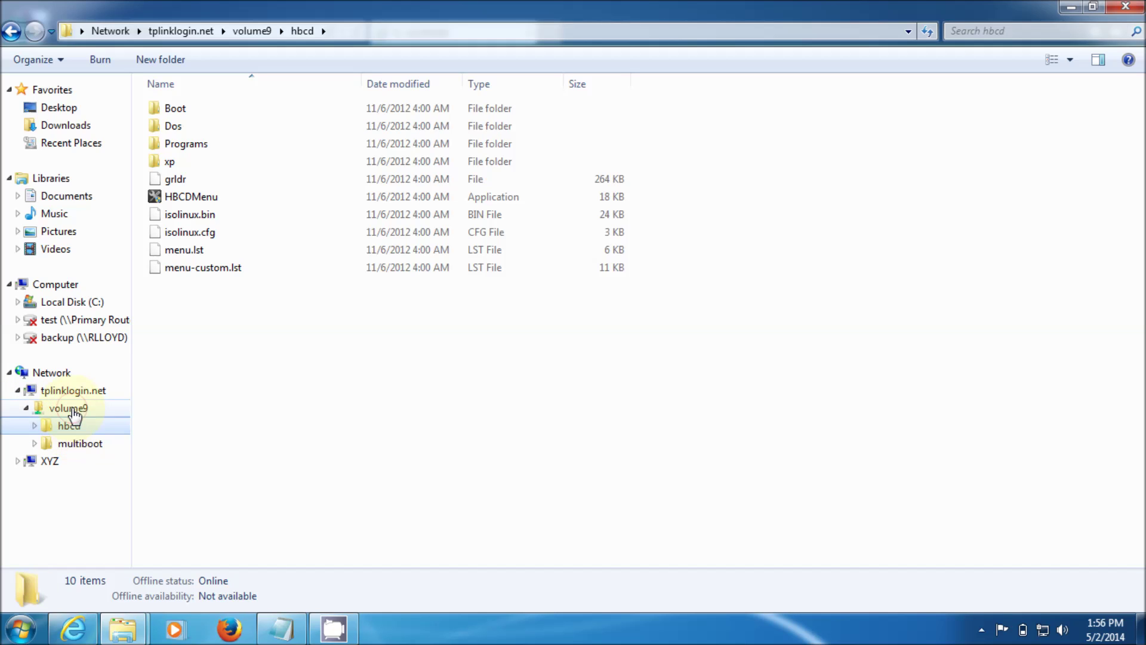
left_click(70, 409)
right_click(74, 415)
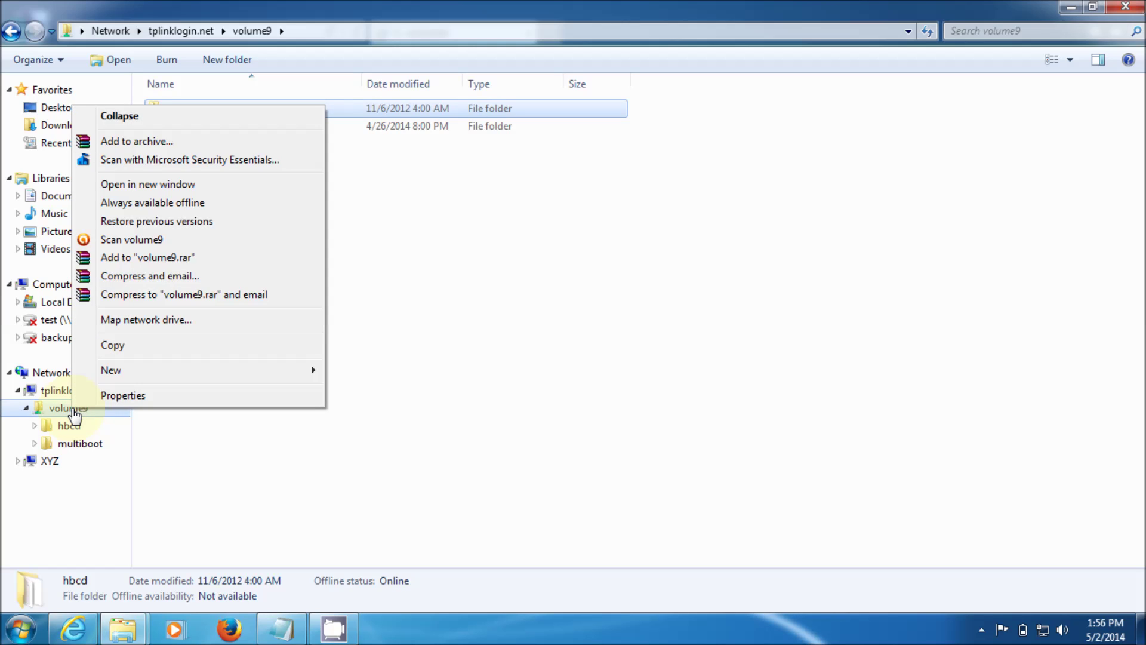
Map volume9 as network drive X: with Reconnect at logon enabled.
left_click(156, 323)
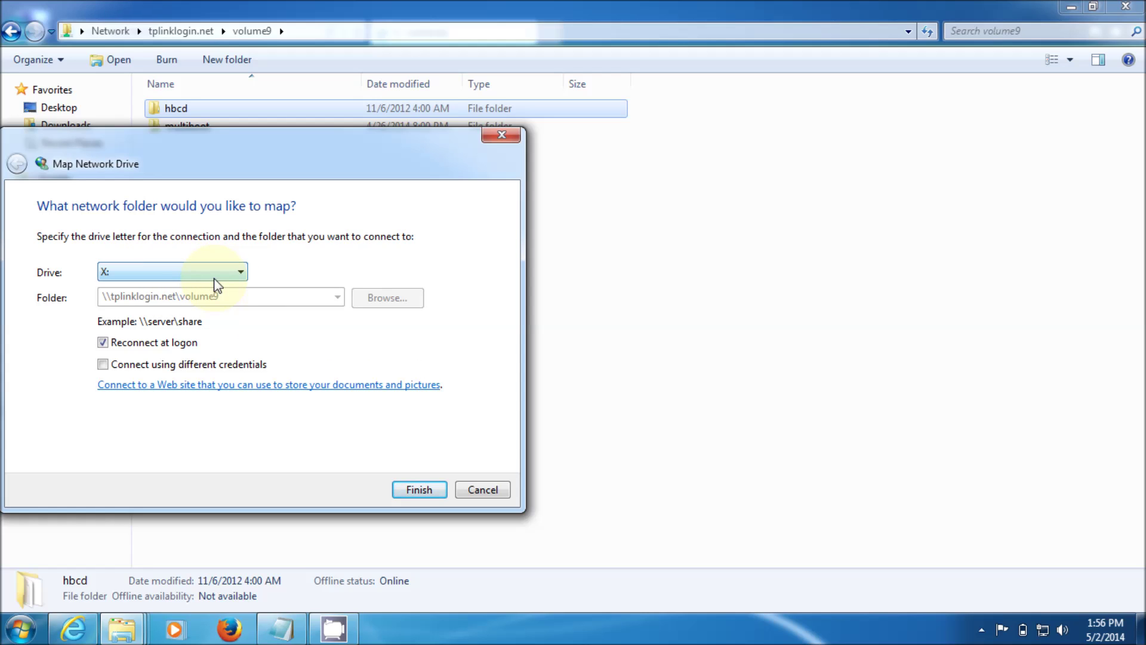
left_click(238, 273)
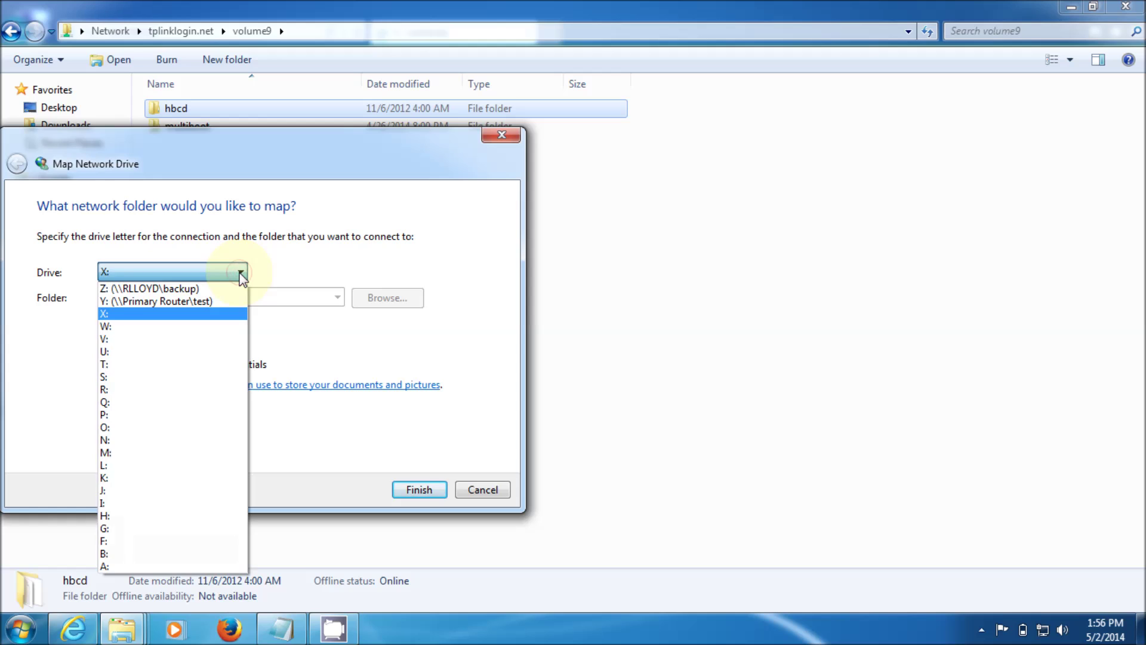
left_click(265, 284)
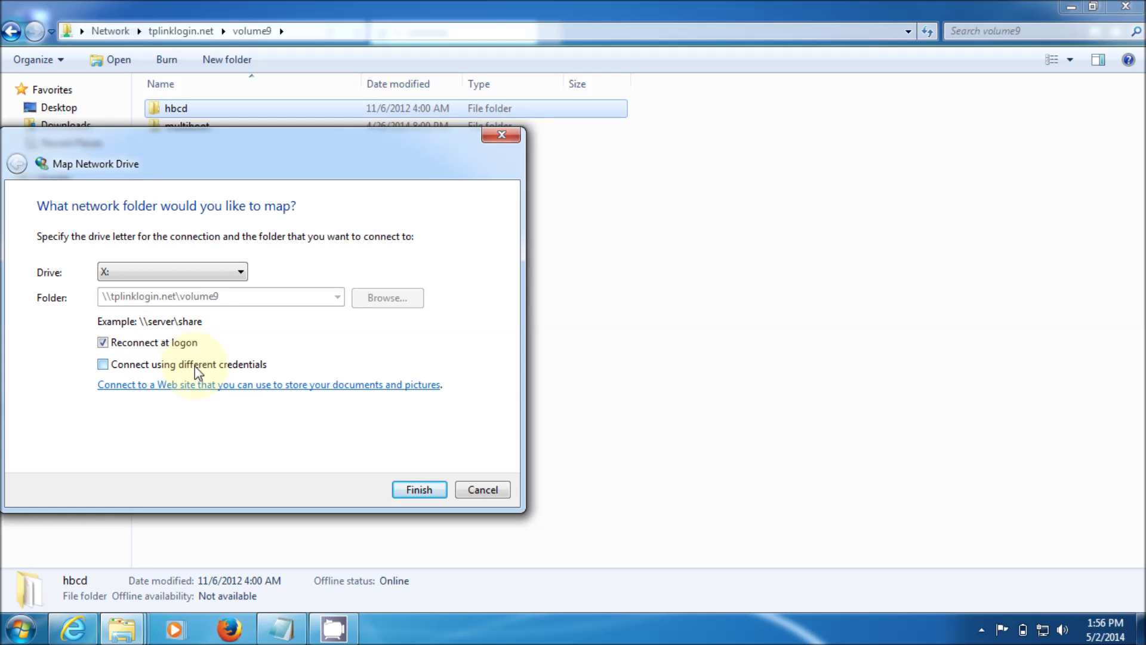
left_click(416, 496)
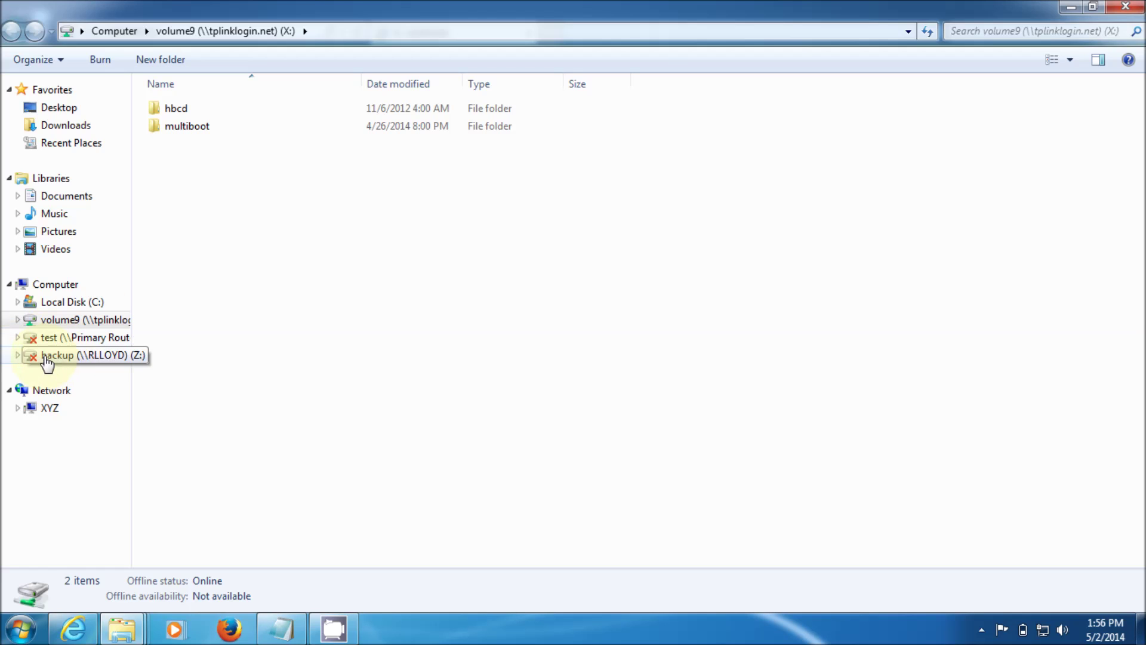
Open volume9 (X:) from Computer, then switch back to the TP-LINK router window.
left_click(49, 286)
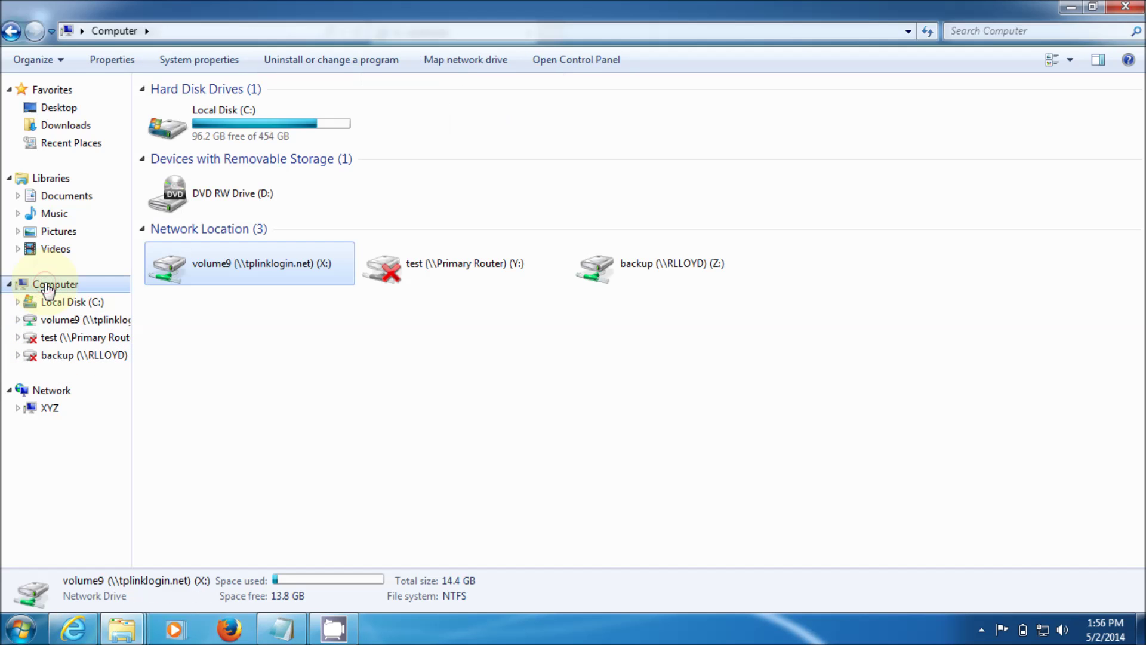
double_click(267, 274)
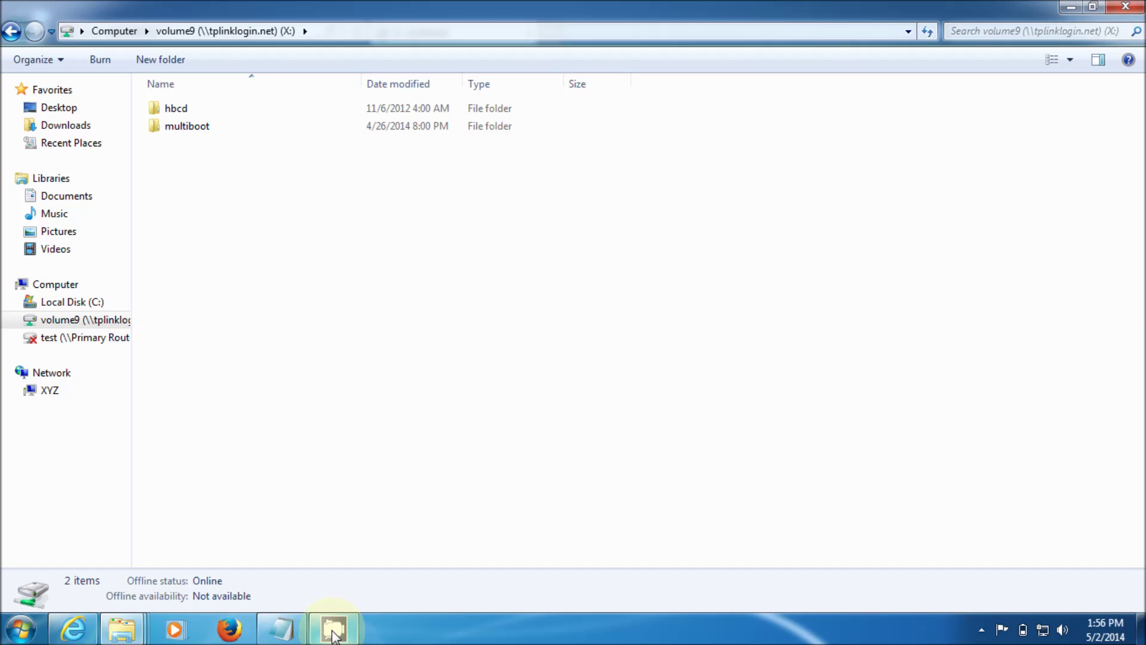
mouse_move(334, 629)
mouse_move(121, 629)
left_click(102, 540)
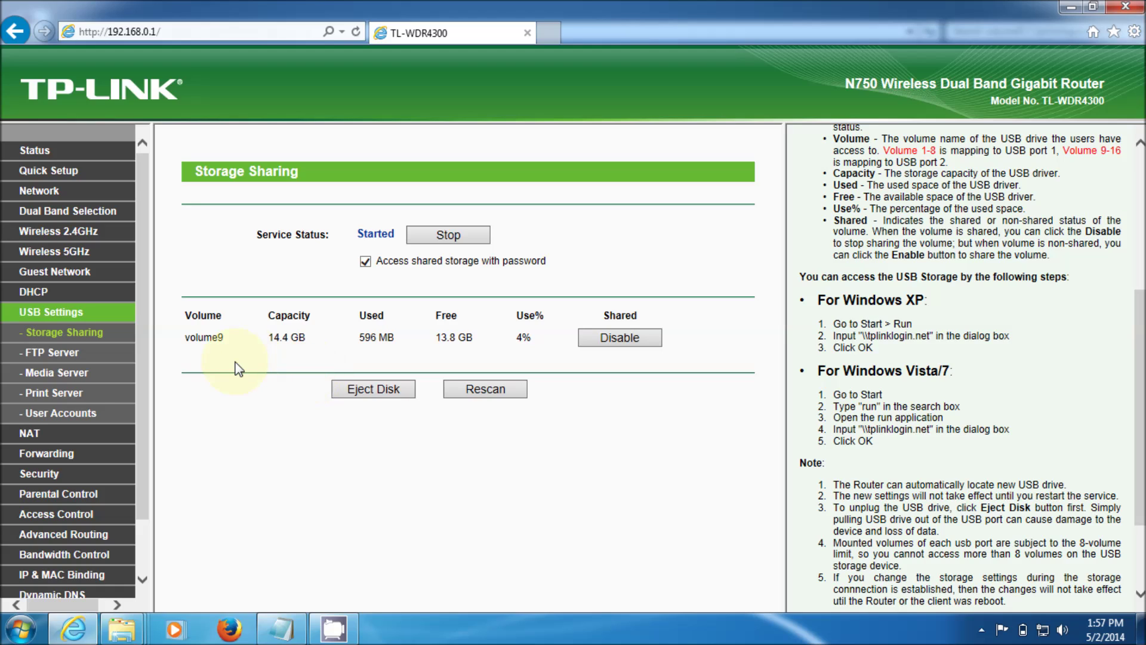
left_click(91, 339)
left_click(80, 313)
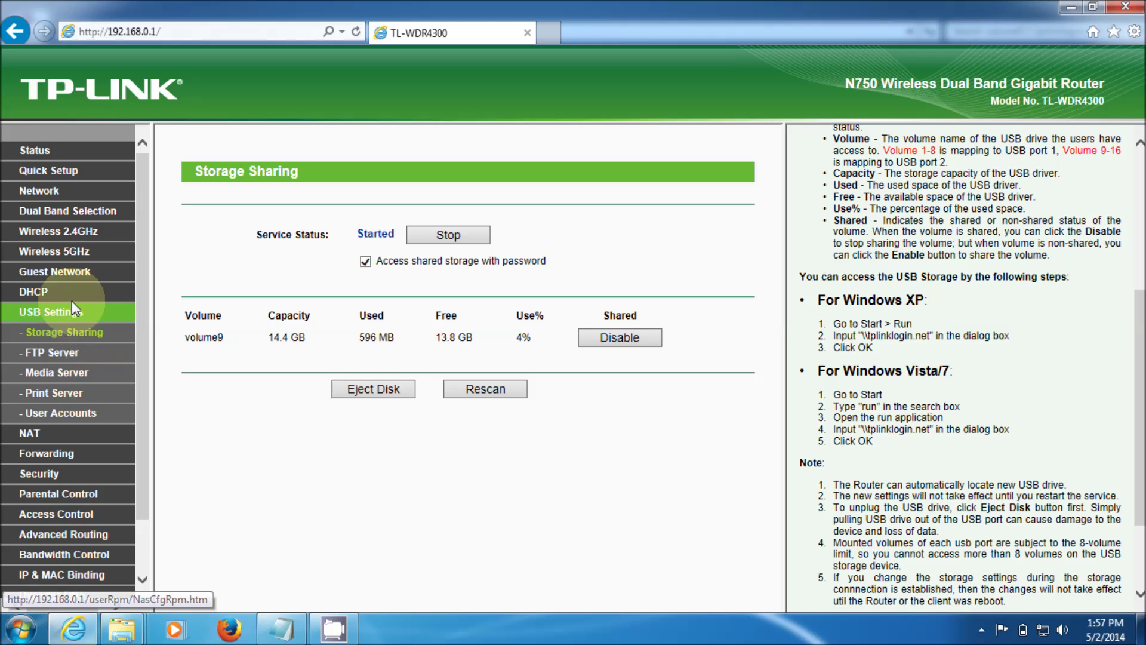
left_click(95, 339)
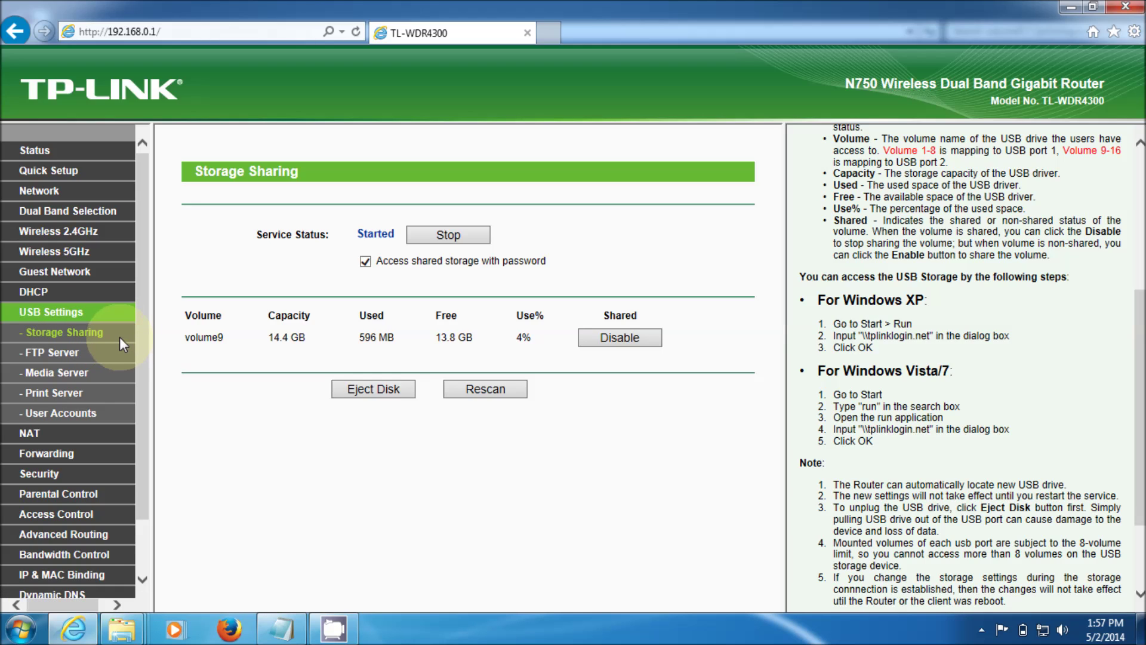
Stop and restart the FTP server on port 21, then go to Media Server settings.
left_click(64, 357)
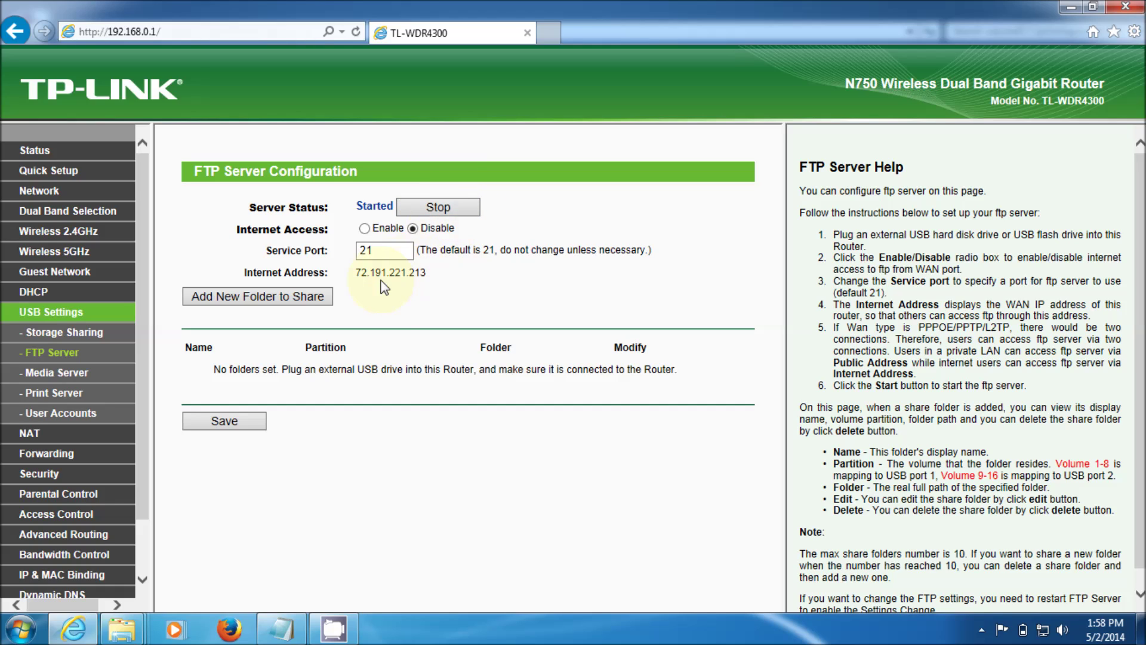
left_click(431, 208)
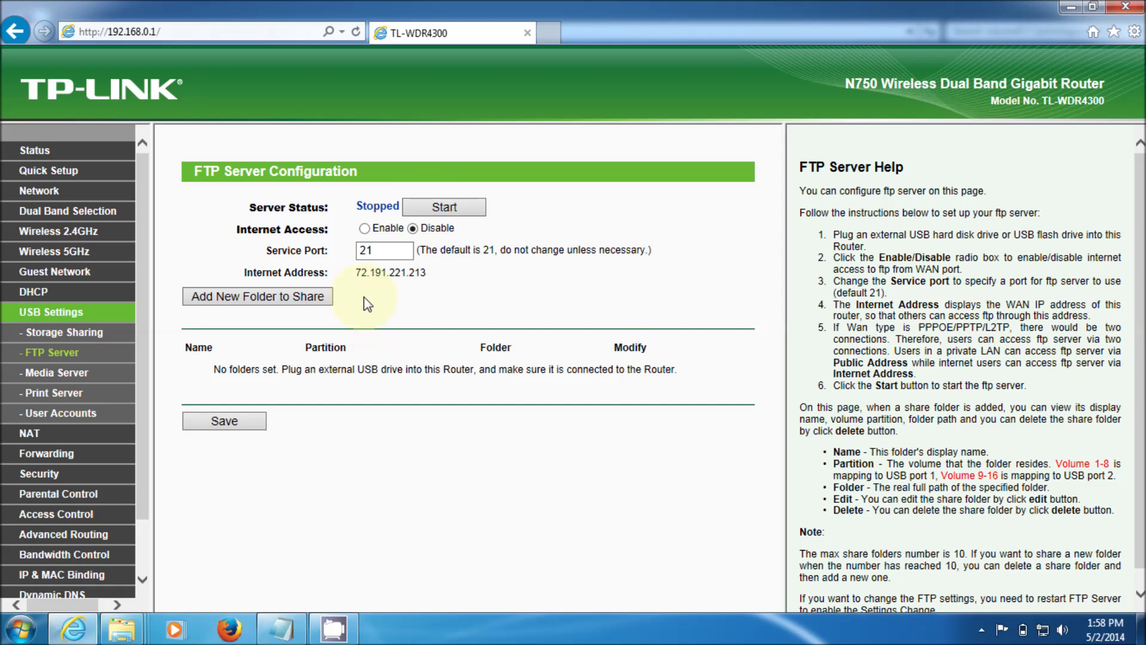
left_click(426, 210)
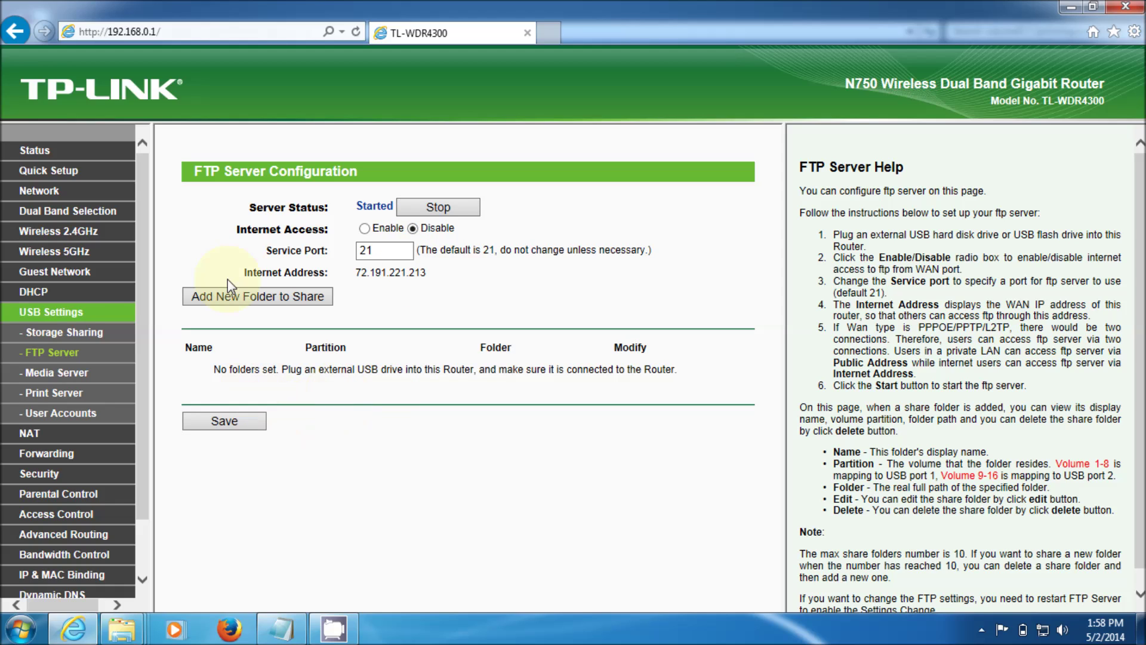
left_click(74, 378)
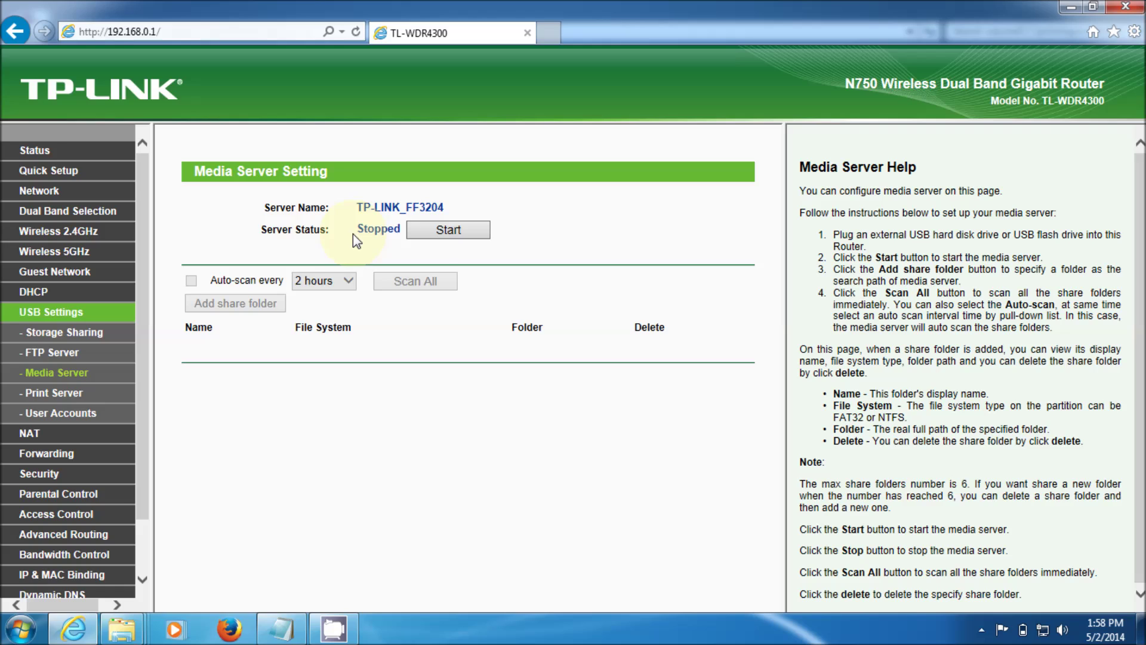
Start the media server and return to Storage Sharing, showing volume9 shared (596 MB of 14.4 GB used).
left_click(440, 232)
left_click(233, 498)
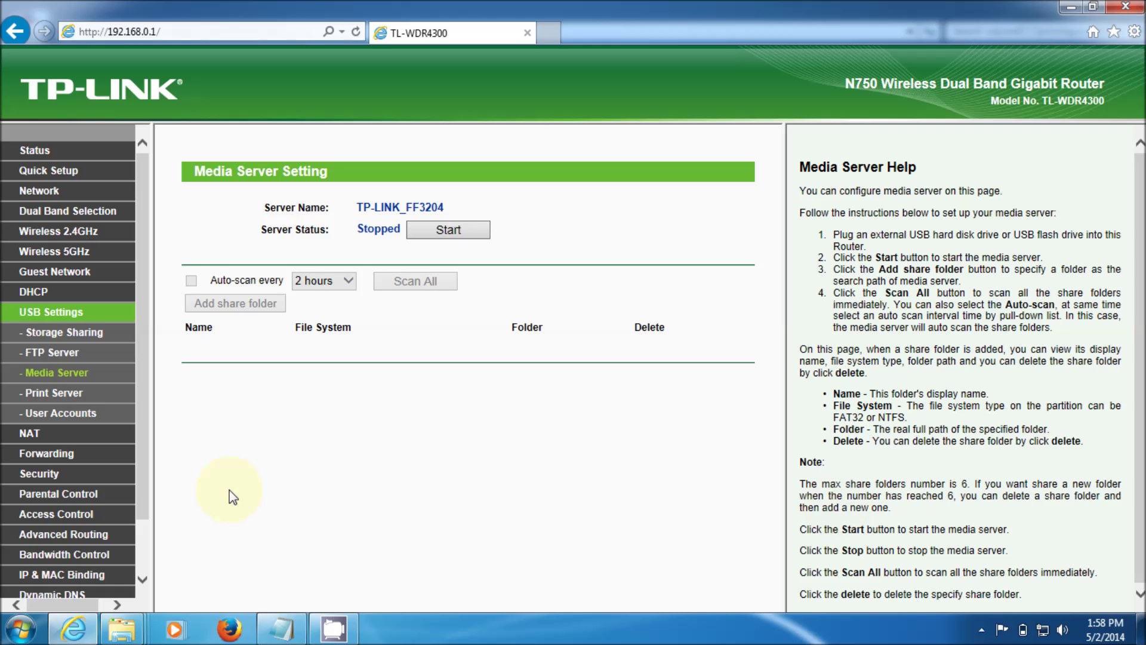
left_click(86, 418)
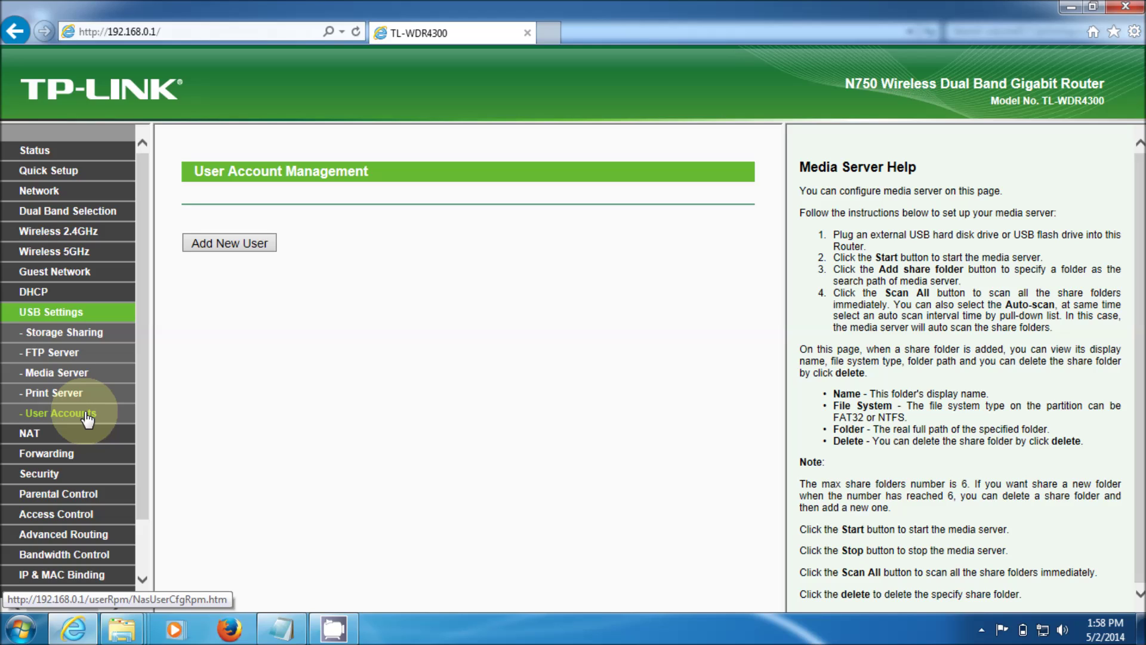
left_click(54, 313)
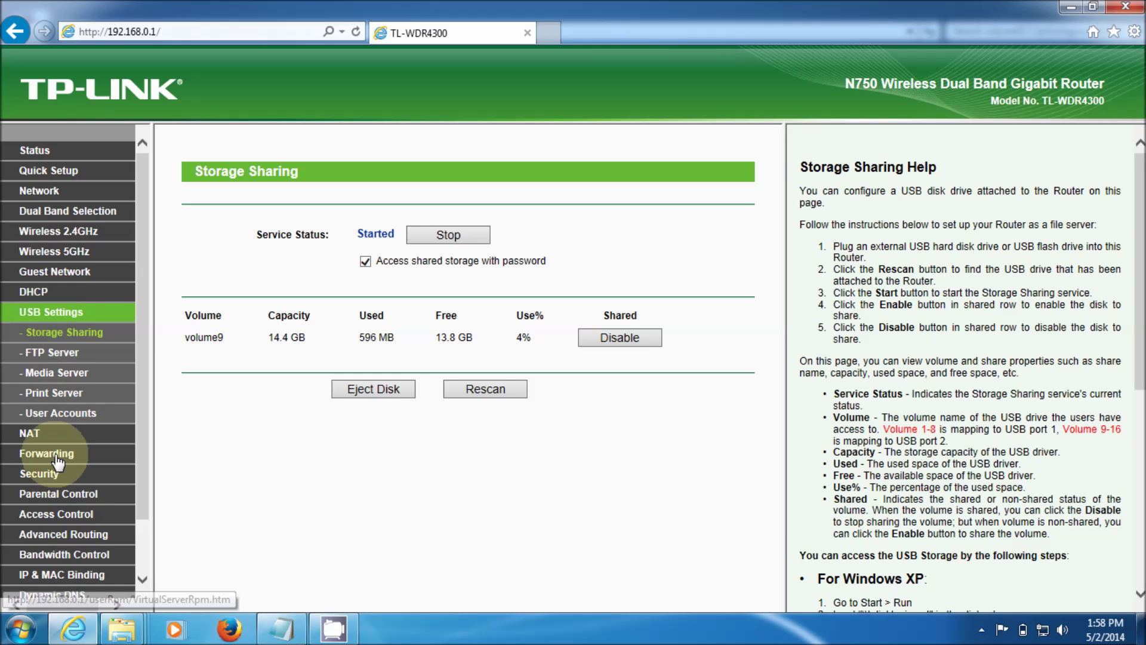
Review the admin account's Read and Write authority and FTP Yes, then return to the user list unchanged.
left_click(62, 419)
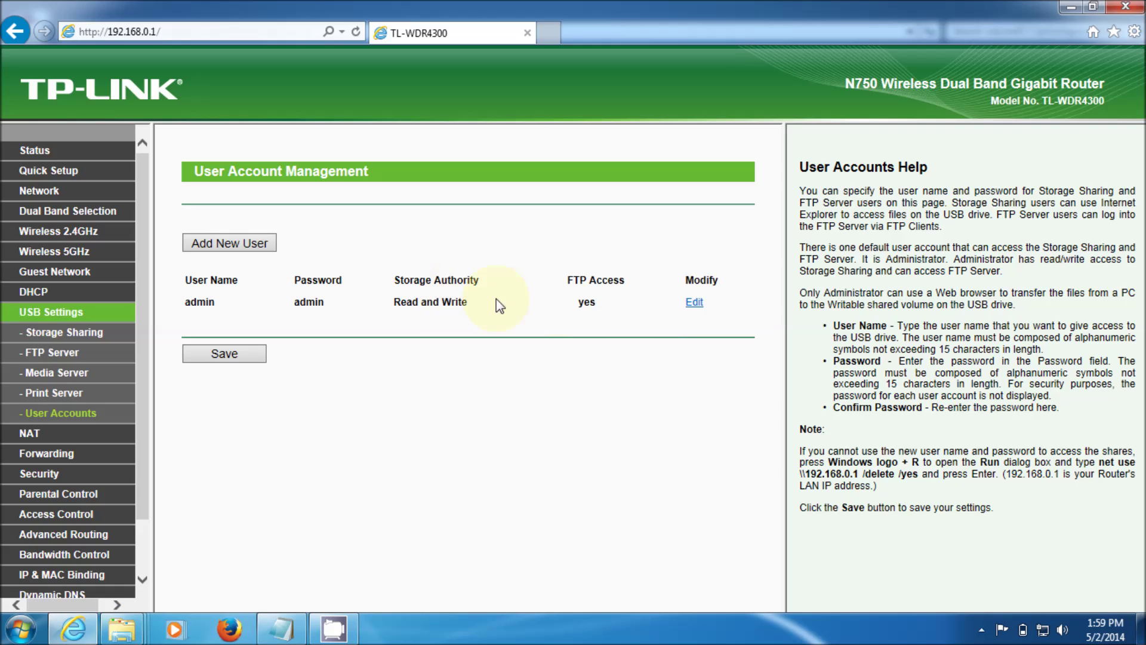
left_click(693, 302)
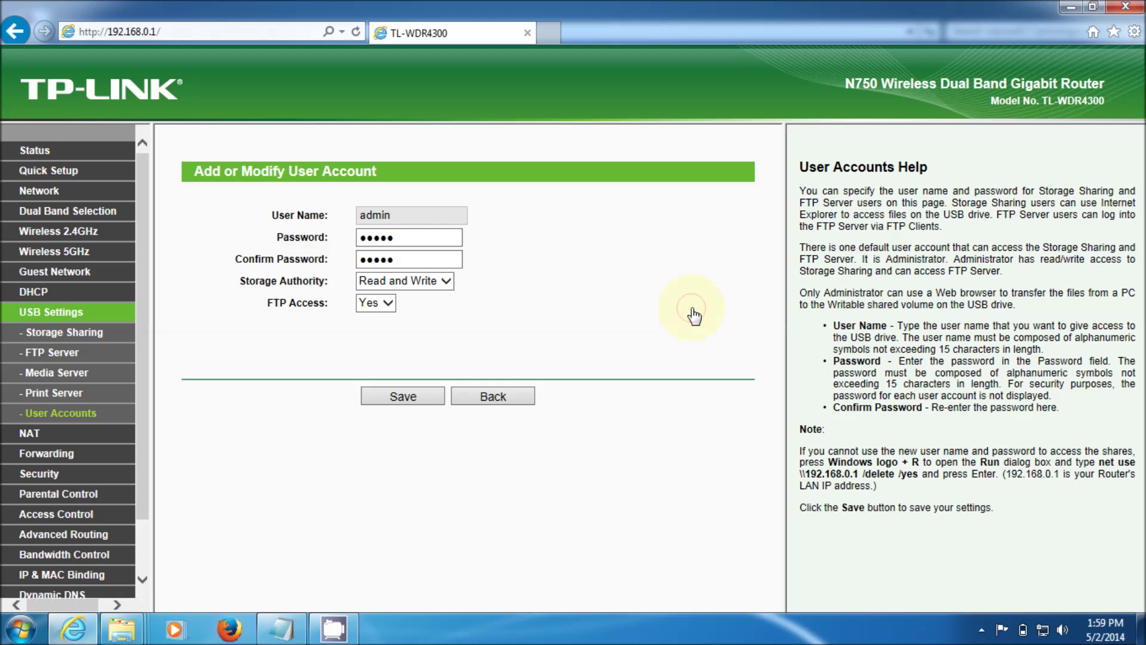
left_click(445, 281)
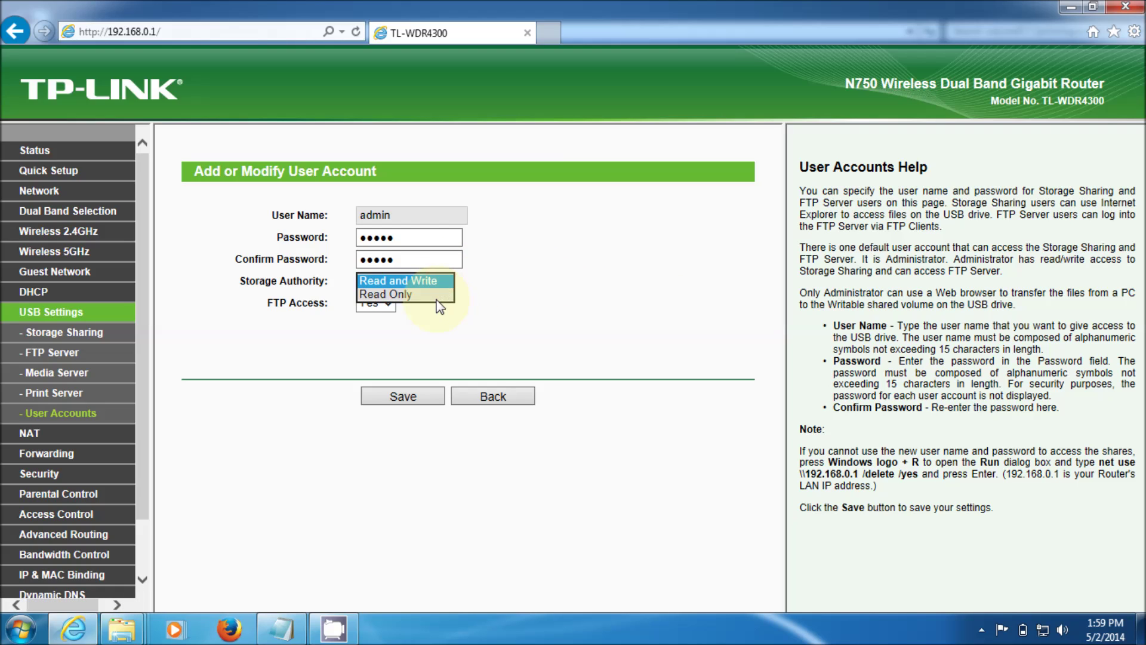
left_click(457, 339)
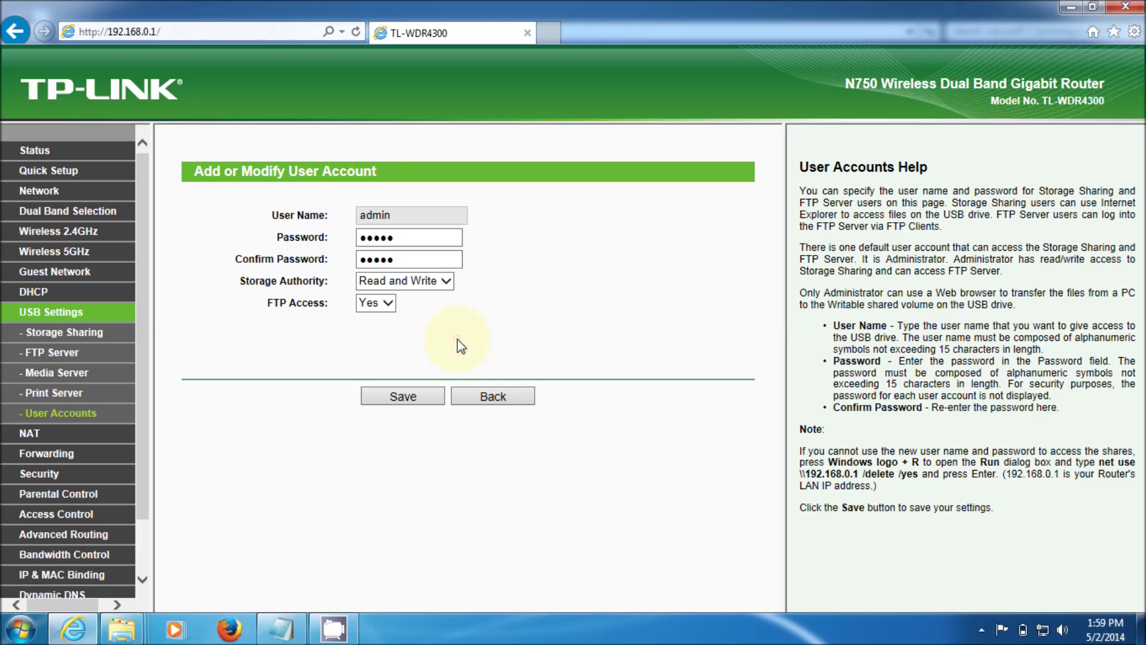
left_click(397, 216)
left_click(397, 216)
left_click(440, 320)
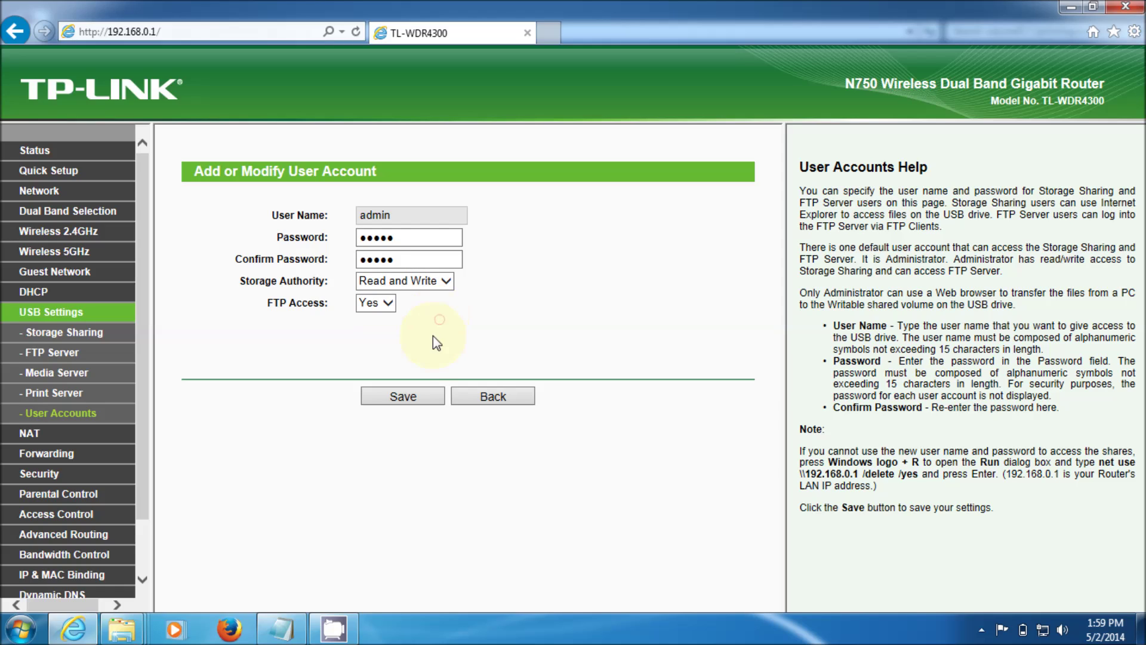
left_click(501, 397)
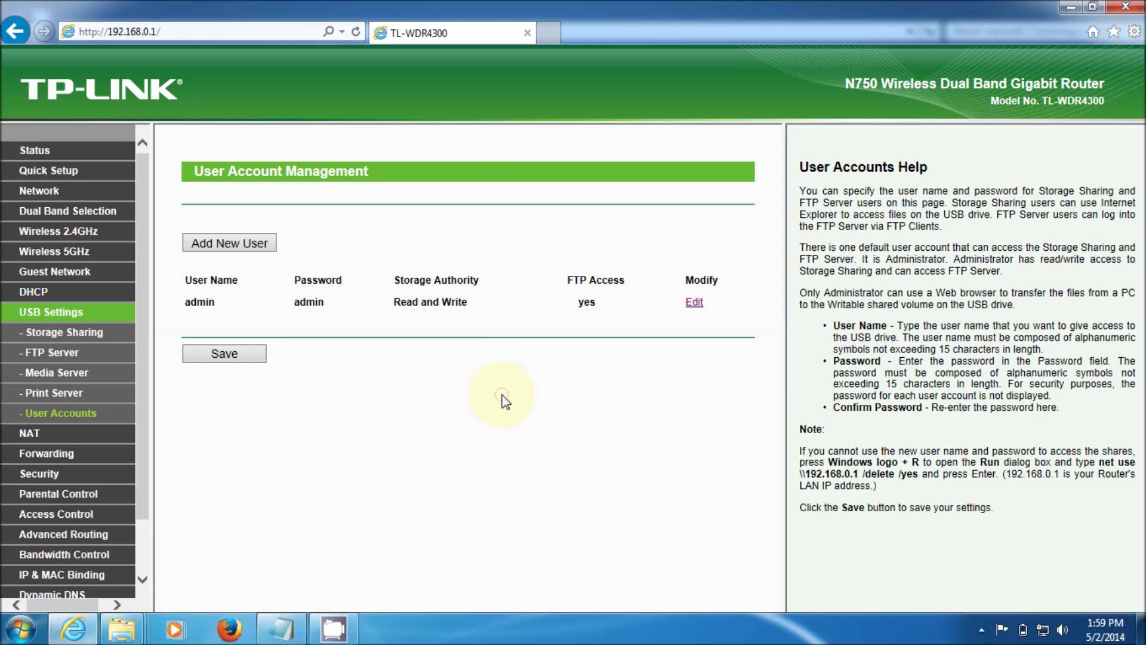
Add user 'User' with Read Only storage access and FTP No, entering and confirming its password.
left_click(246, 241)
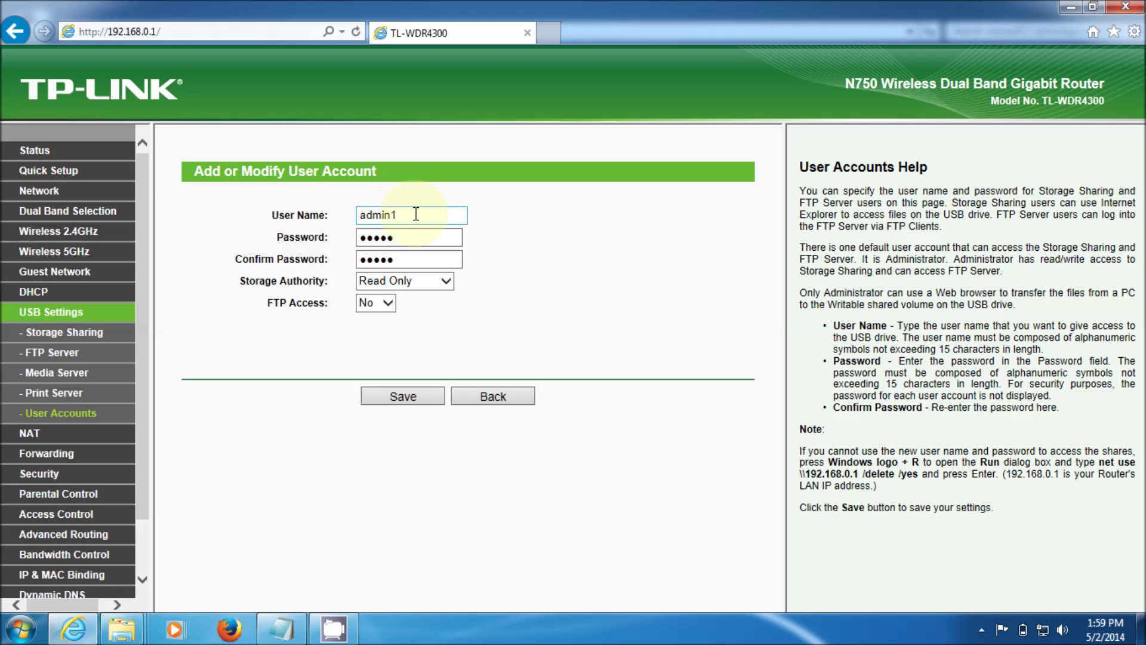
left_click(412, 215)
key("BackSpace")
key("BackSpace")
key("BackSpace")
key("BackSpace")
key("BackSpace")
key("BackSpace")
type("User")
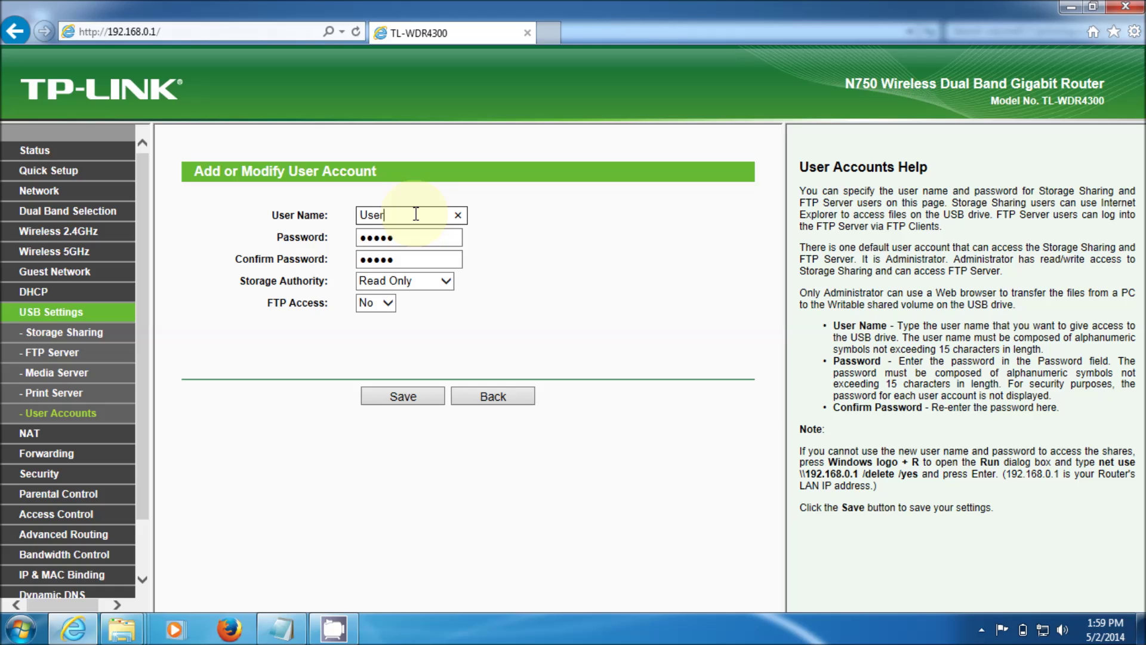
left_click(403, 237)
double_click(406, 238)
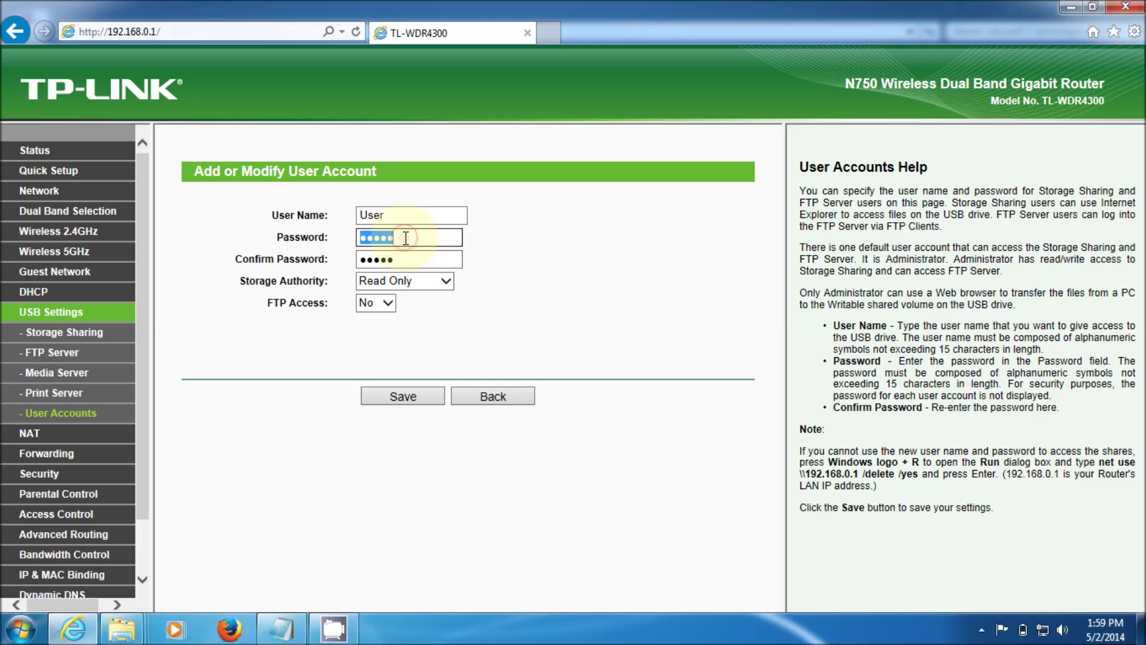
type("12345")
key("Tab")
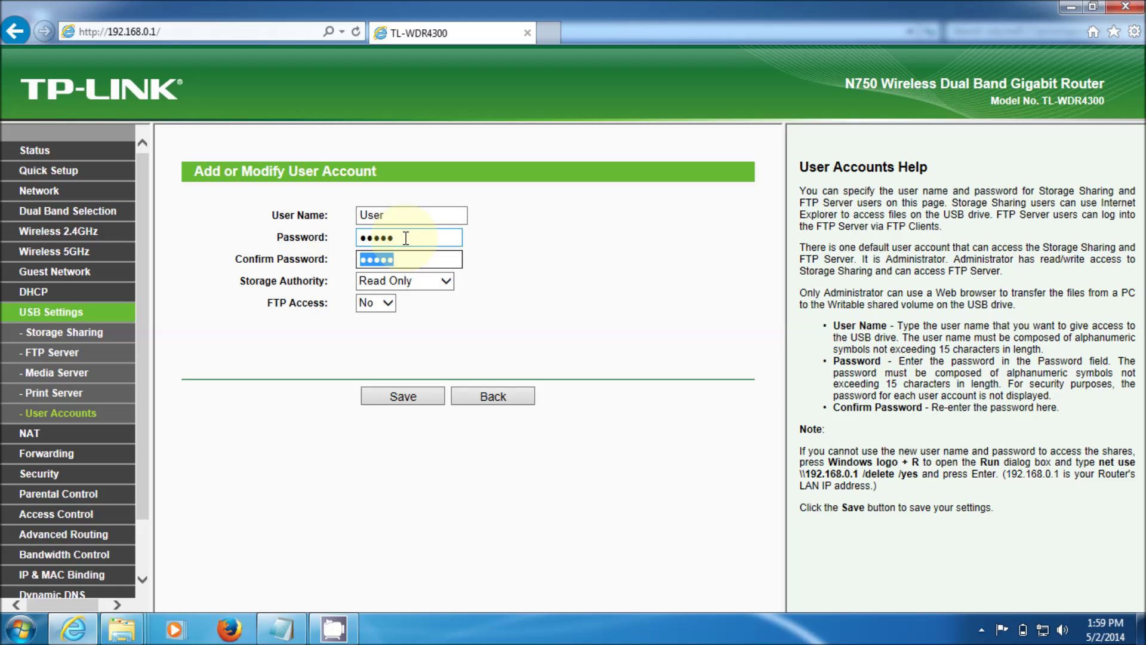
type("12345")
left_click(430, 399)
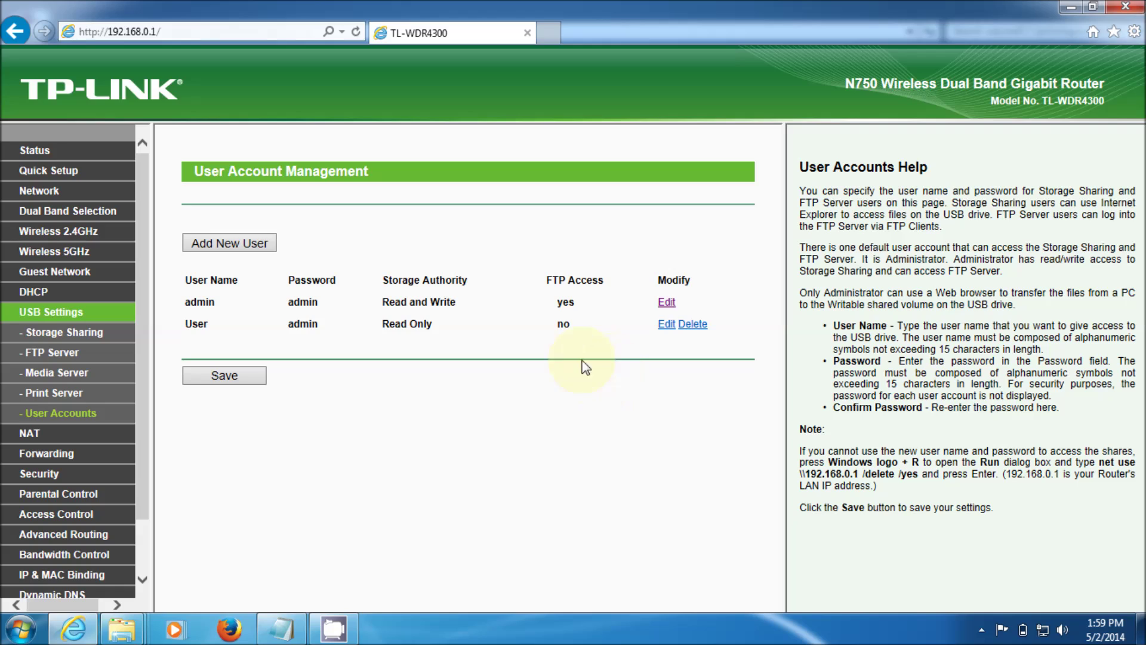
Open the admin account's edit form and place the cursor in its Password field.
left_click(665, 302)
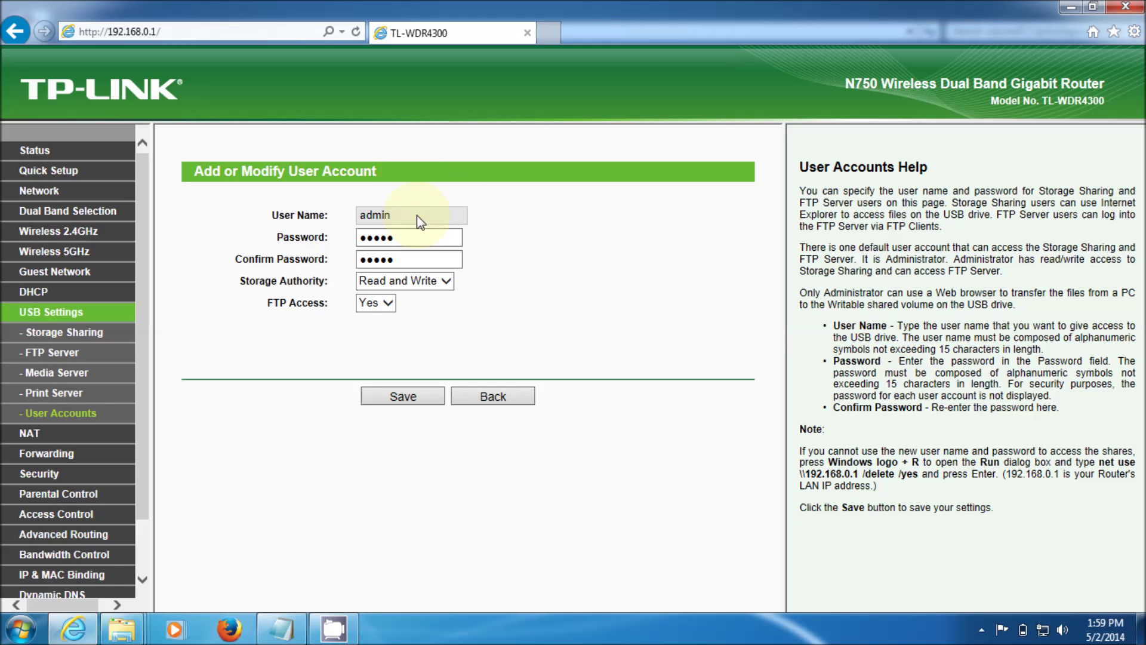
left_click(418, 218)
left_click(449, 215)
left_click(410, 237)
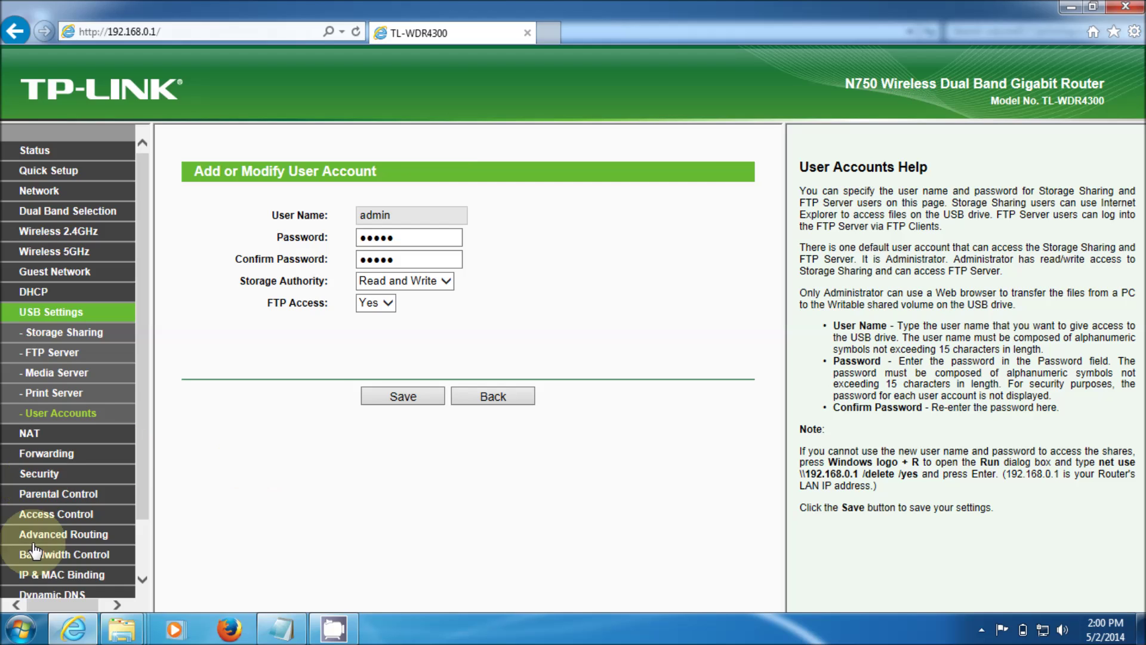
Launch the Windows Run dialog by searching 'run' from the Start menu.
left_click(21, 628)
left_click(78, 586)
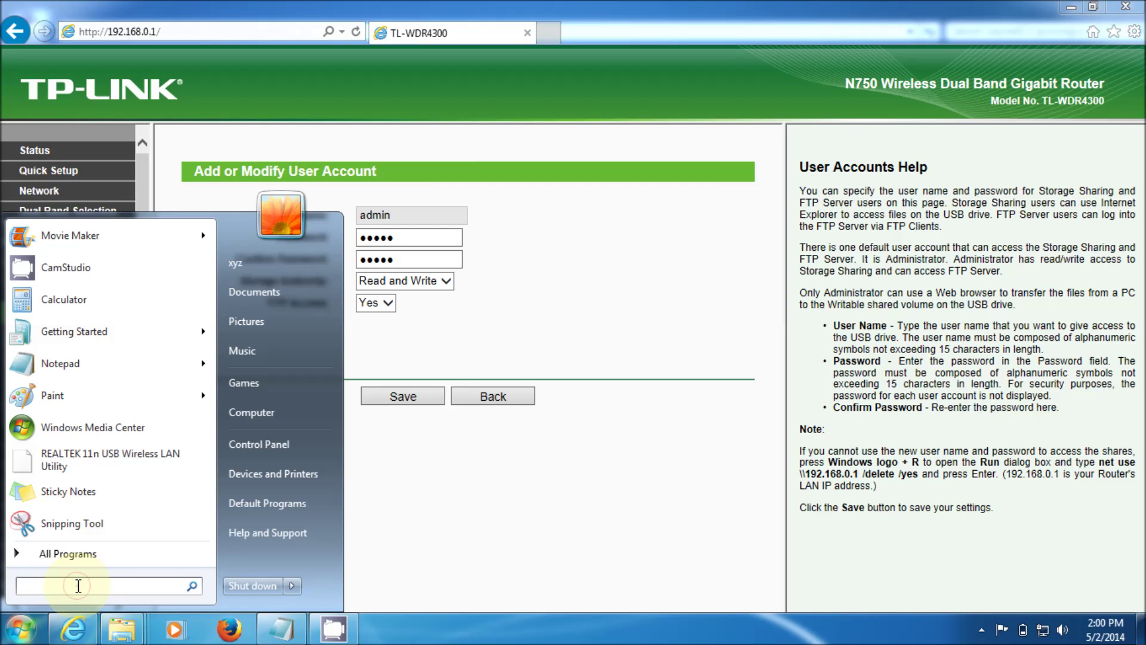
type("run")
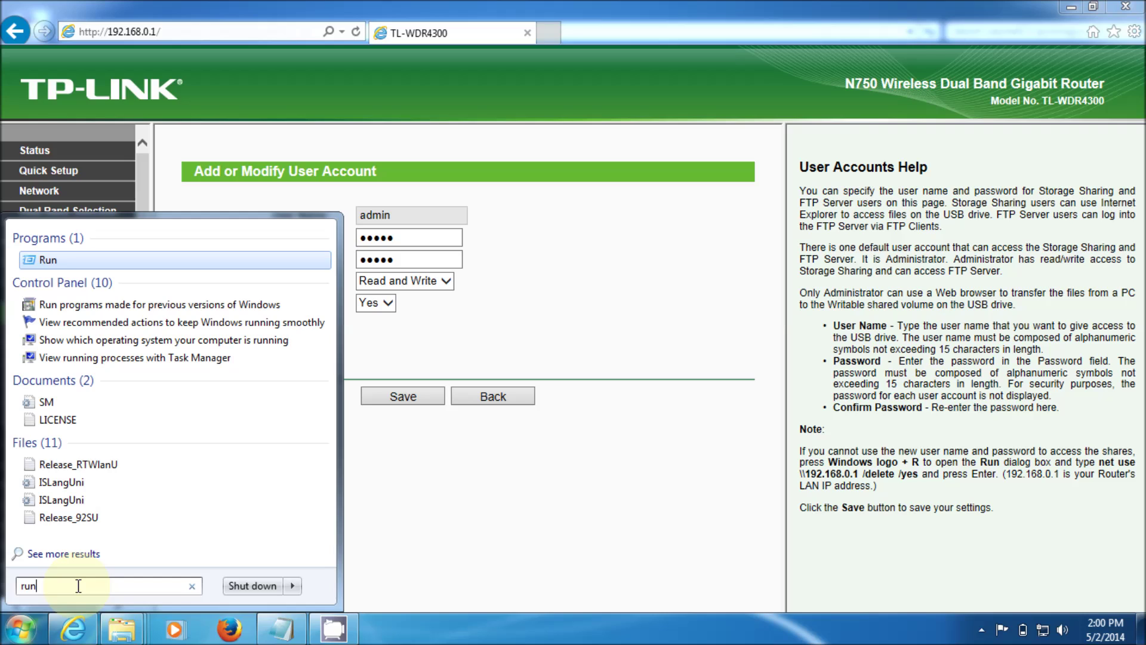
key("Return")
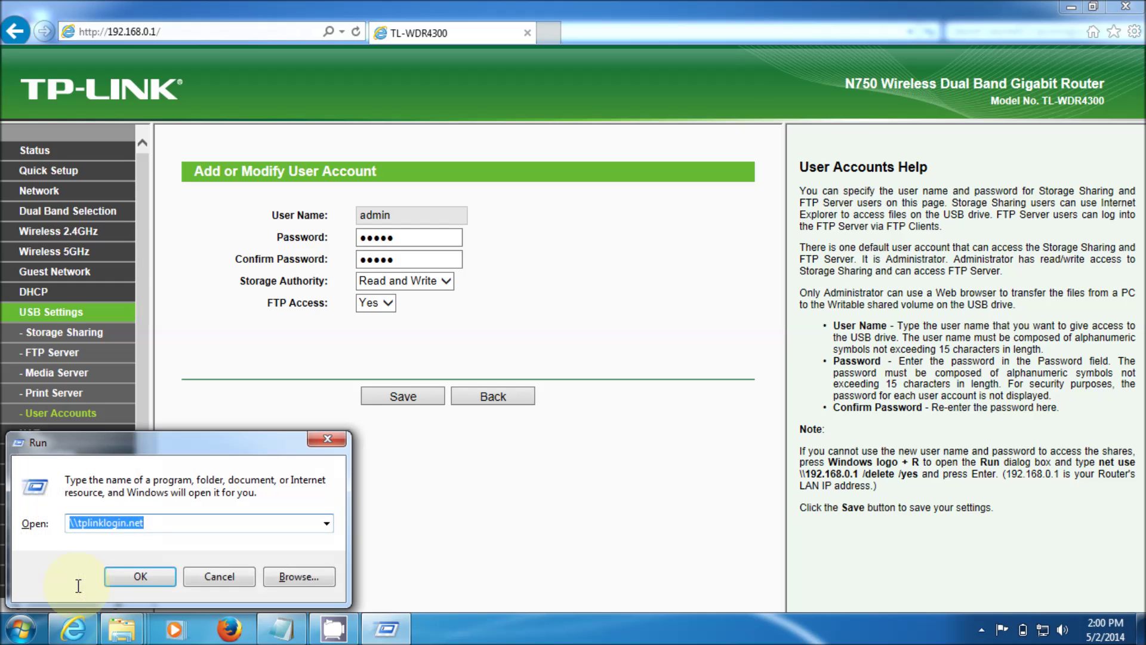
Clear the Open field and fill in \\192.168.0.1 from the autocomplete list.
left_click(161, 521)
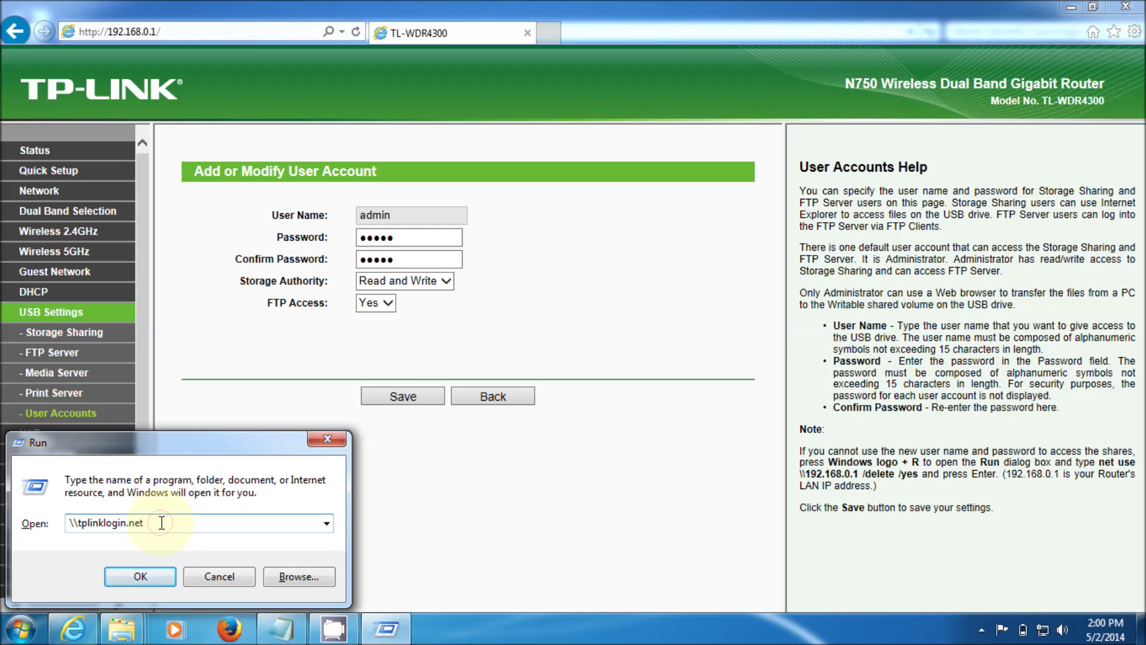
type("\\\\\\\\\\\\\\\\\\\\\\\\\\")
key("BackSpace")
key("BackSpace")
key("BackSpace")
key("BackSpace")
key("BackSpace")
key("BackSpace")
key("BackSpace")
key("BackSpace")
key("BackSpace")
key("BackSpace")
key("BackSpace")
key("BackSpace")
key("BackSpace")
key("BackSpace")
key("BackSpace")
key("BackSpace")
key("BackSpace")
key("BackSpace")
key("BackSpace")
key("BackSpace")
key("BackSpace")
key("BackSpace")
key("BackSpace")
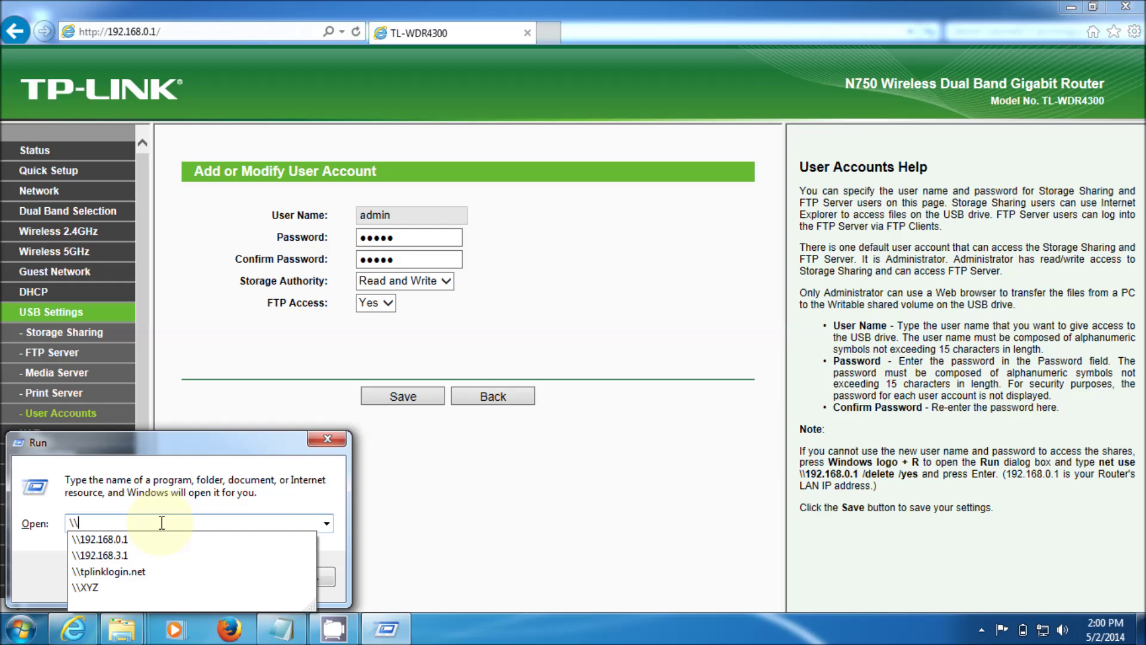
left_click(154, 539)
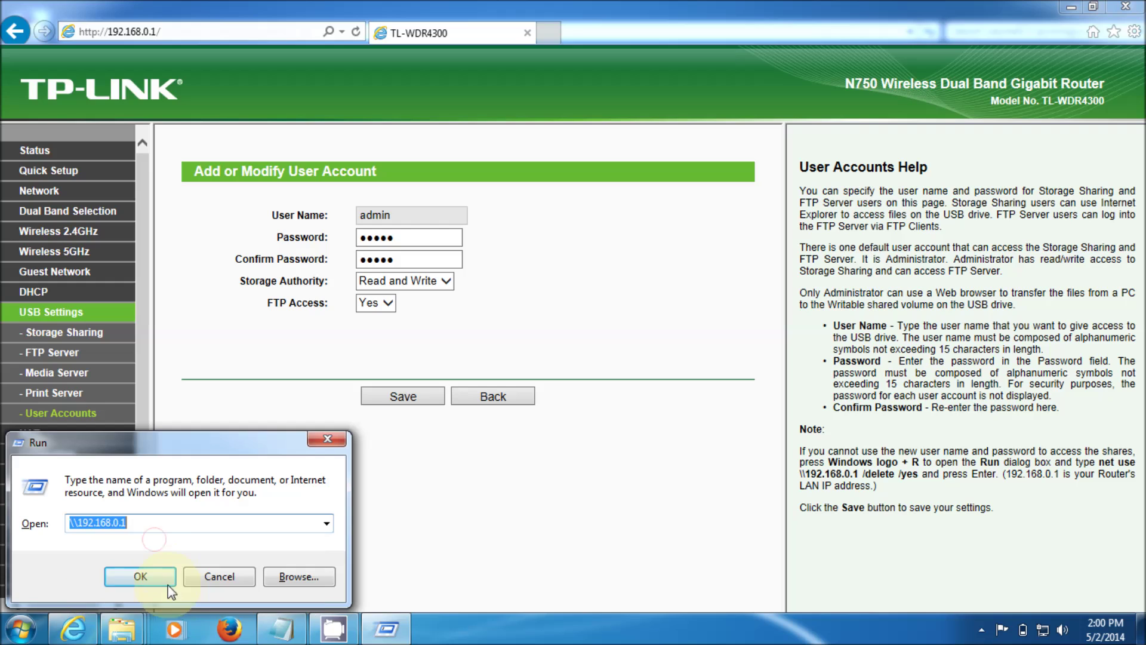
Open \\192.168.0.1 and enter the administrator user name at the network password prompt.
left_click(153, 571)
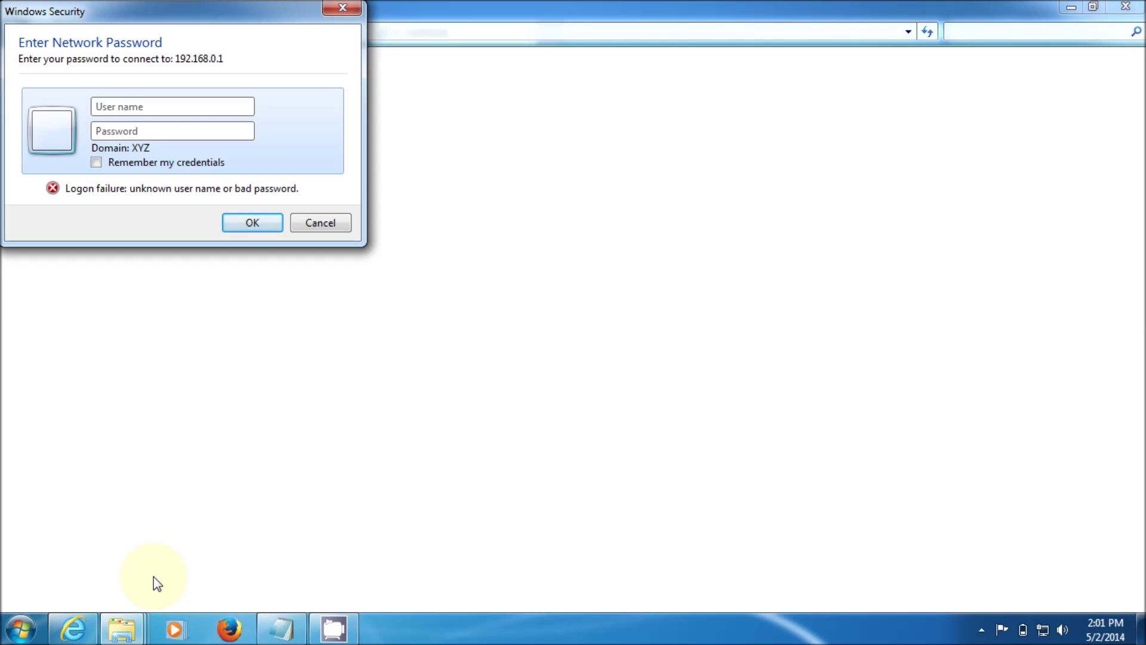
type("admin")
key("Tab")
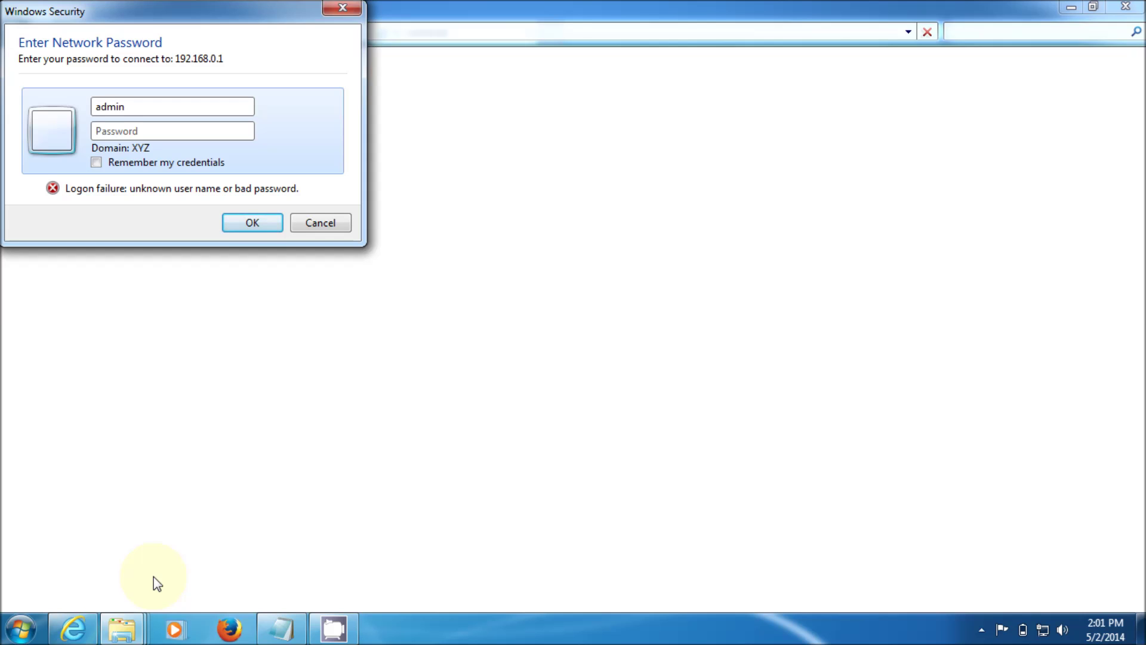